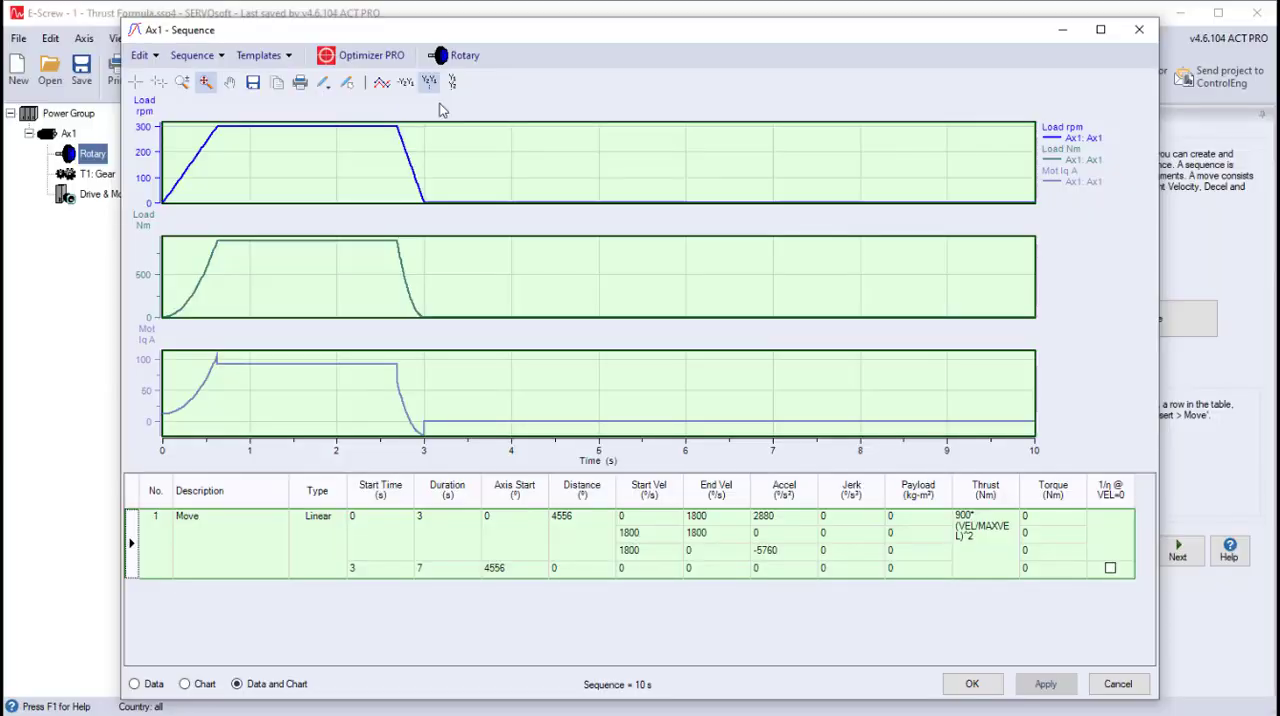
- Enable the second Y profile of the Ax1 sequence chart as Load stage Velocity
left_click(381, 83)
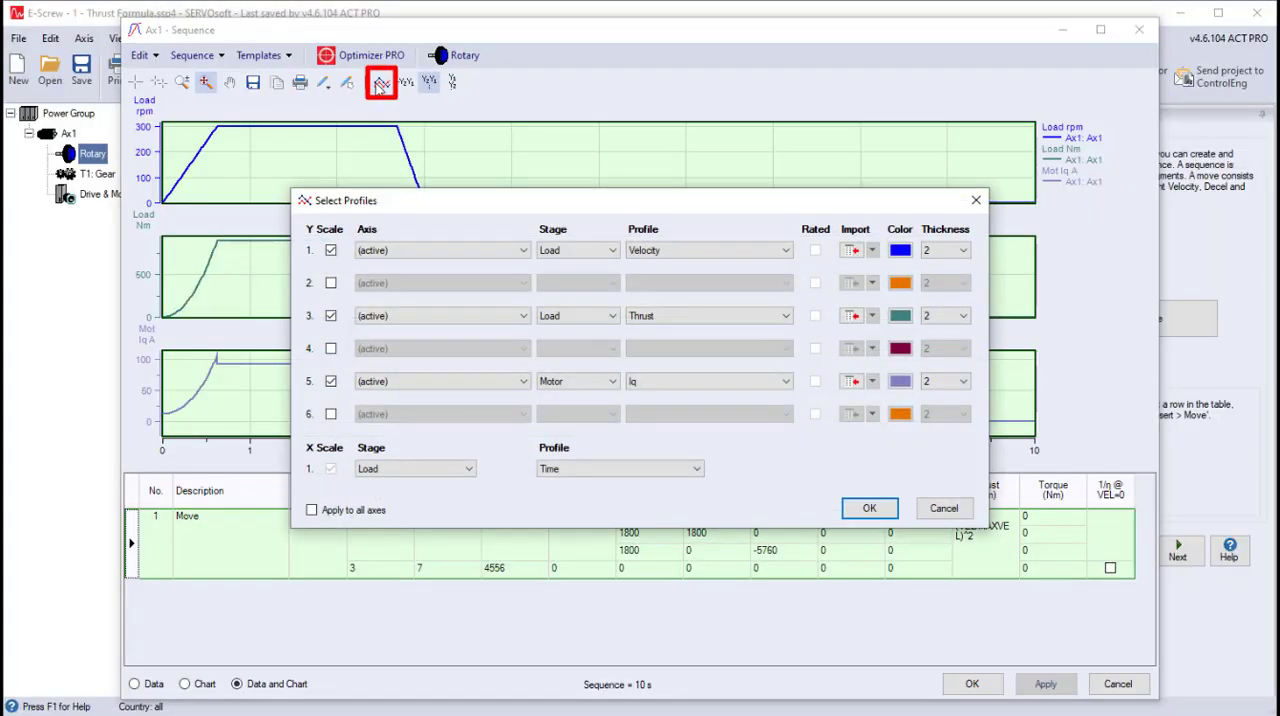
left_click(331, 283)
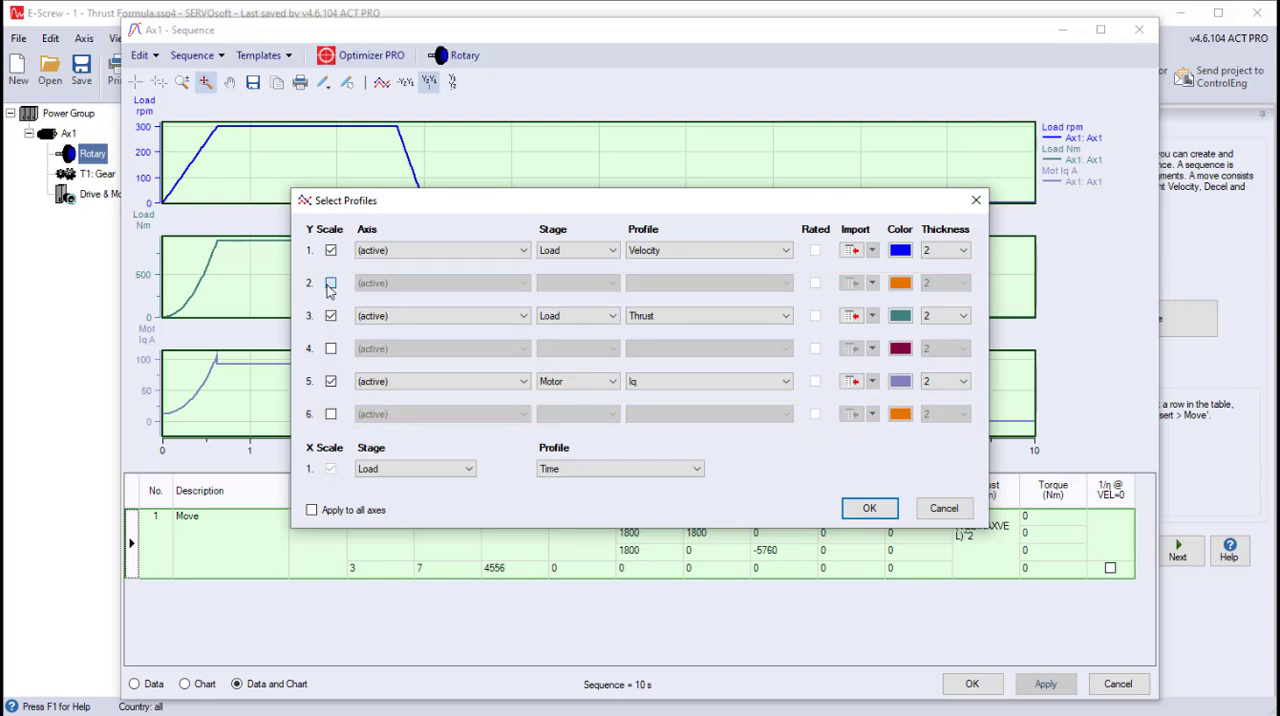
left_click(552, 284)
left_click(555, 300)
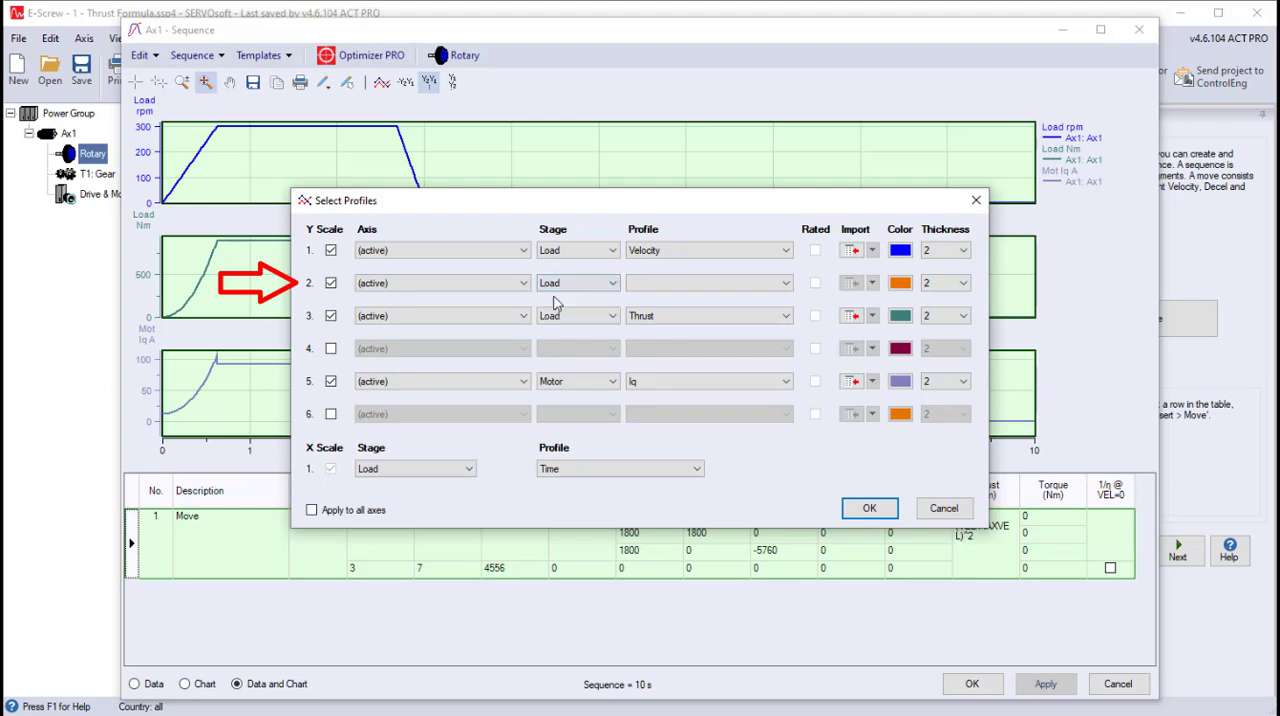
left_click(700, 283)
left_click(660, 297)
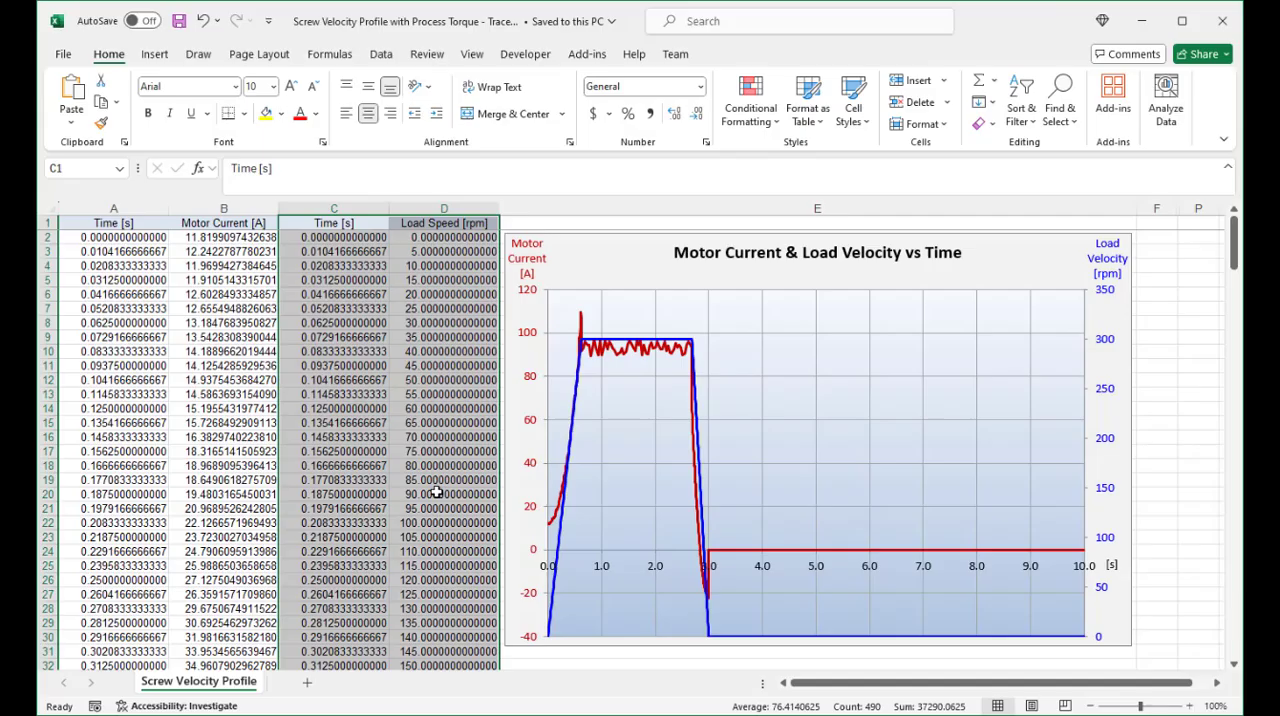
- Copy the Time and Load Speed columns from Excel into the second profile's import trace, described as "Load Velocity Import Trace, August 1"
right_click(436, 492)
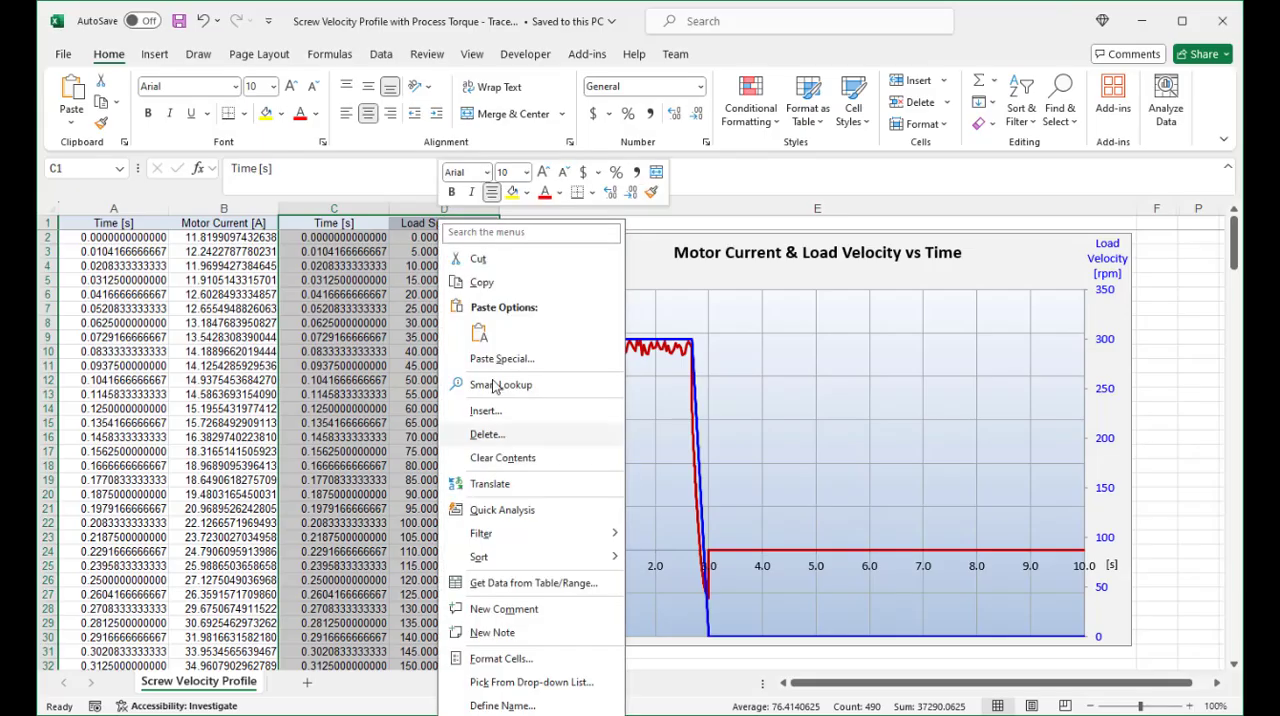
left_click(481, 282)
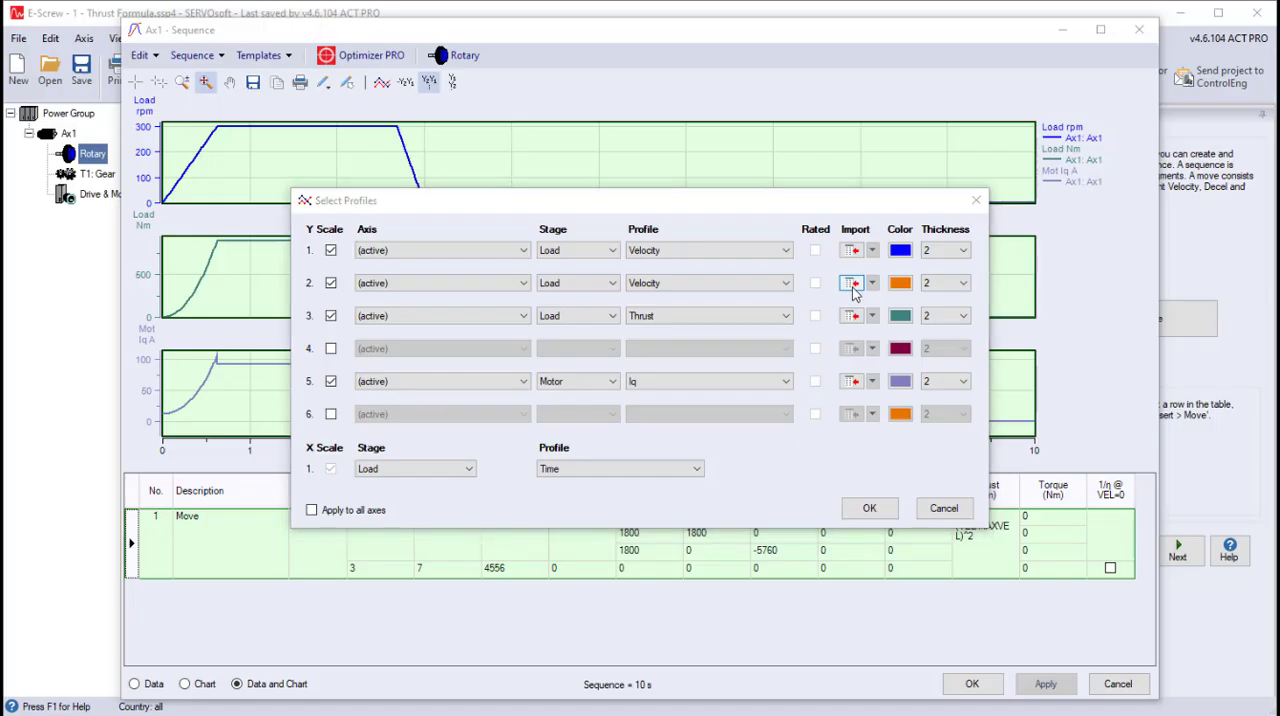
left_click(849, 284)
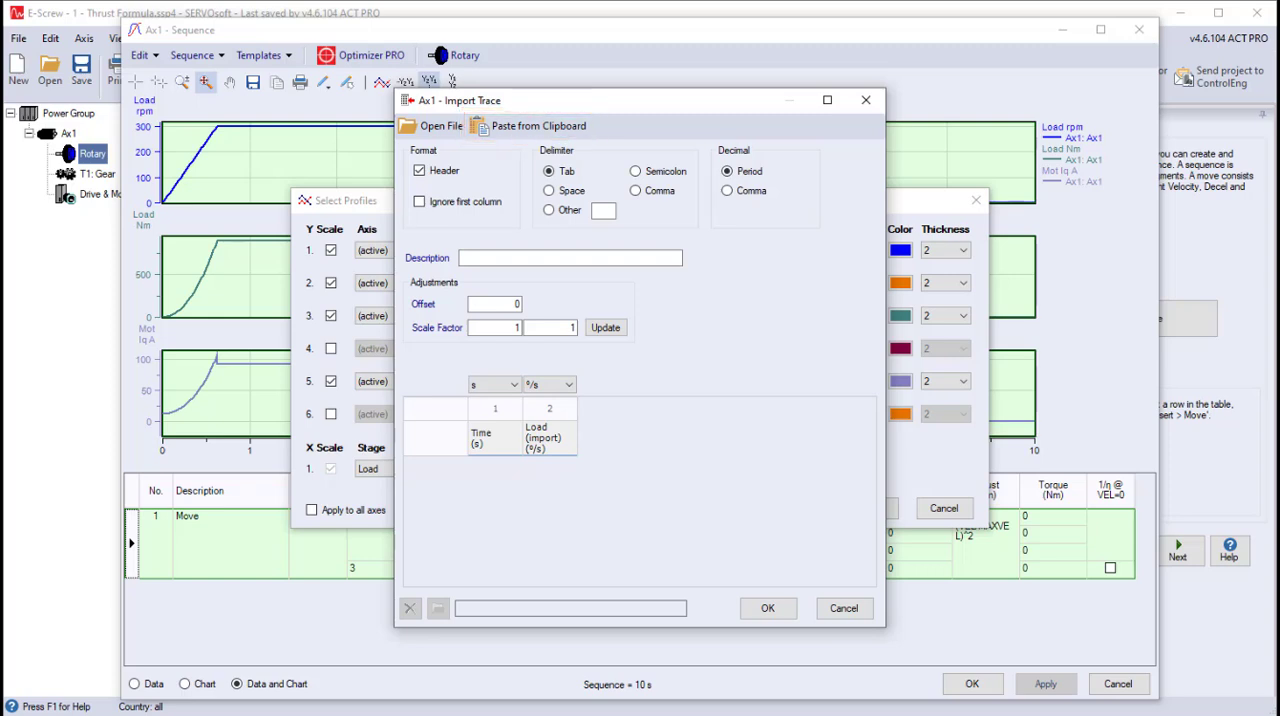
left_click(575, 126)
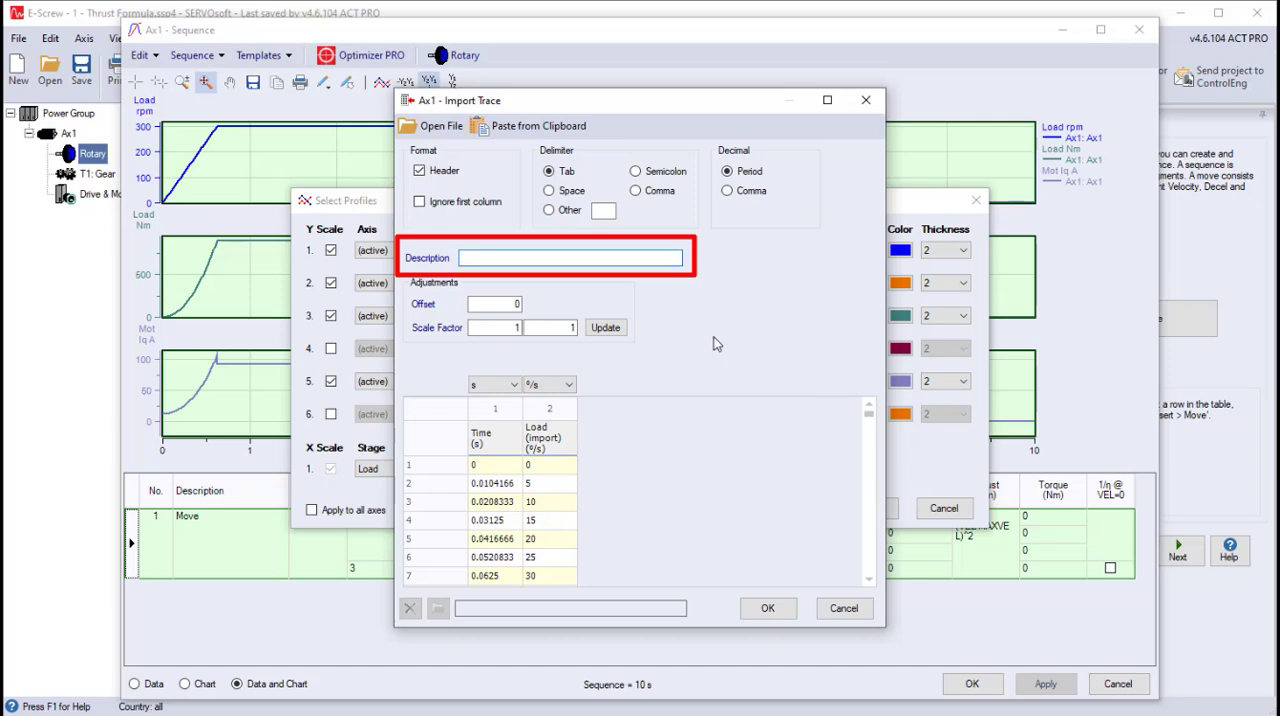
left_click(641, 260)
type("Load Velocity Import Trace, August 1")
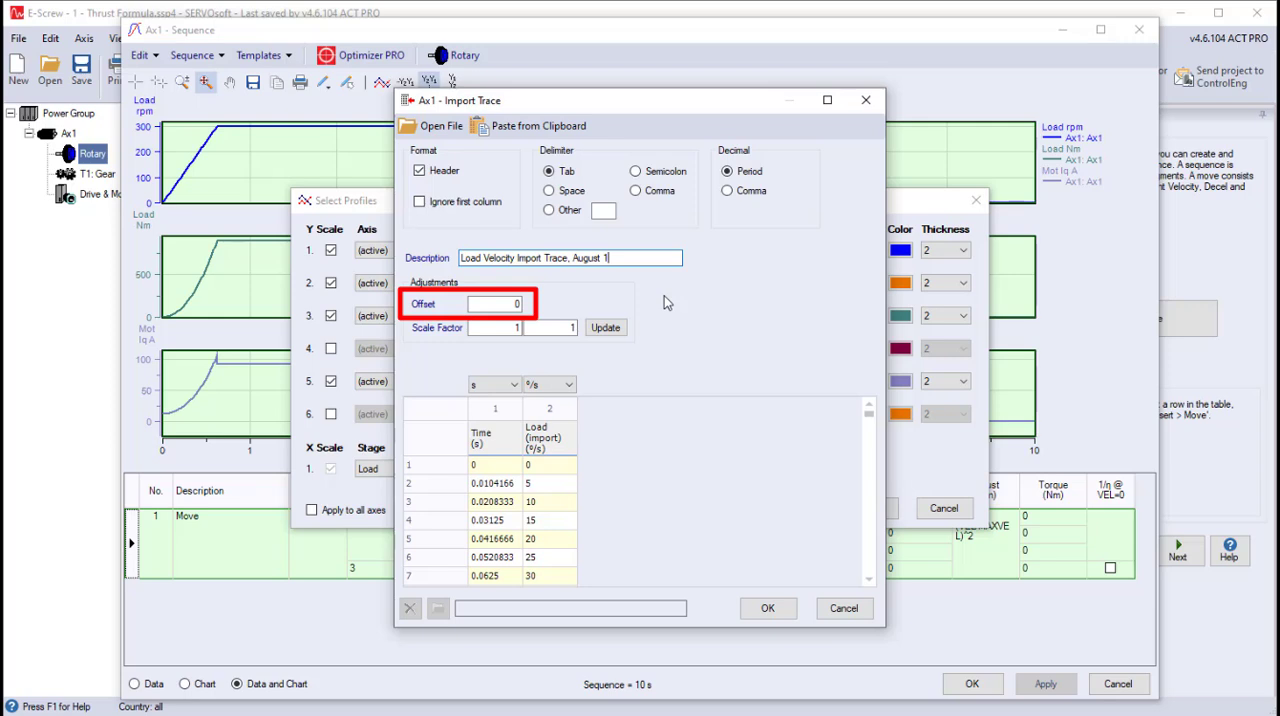
- Apply an offset of -0.5 to the time values of the imported load velocity trace
double_click(506, 302)
type("-0.5")
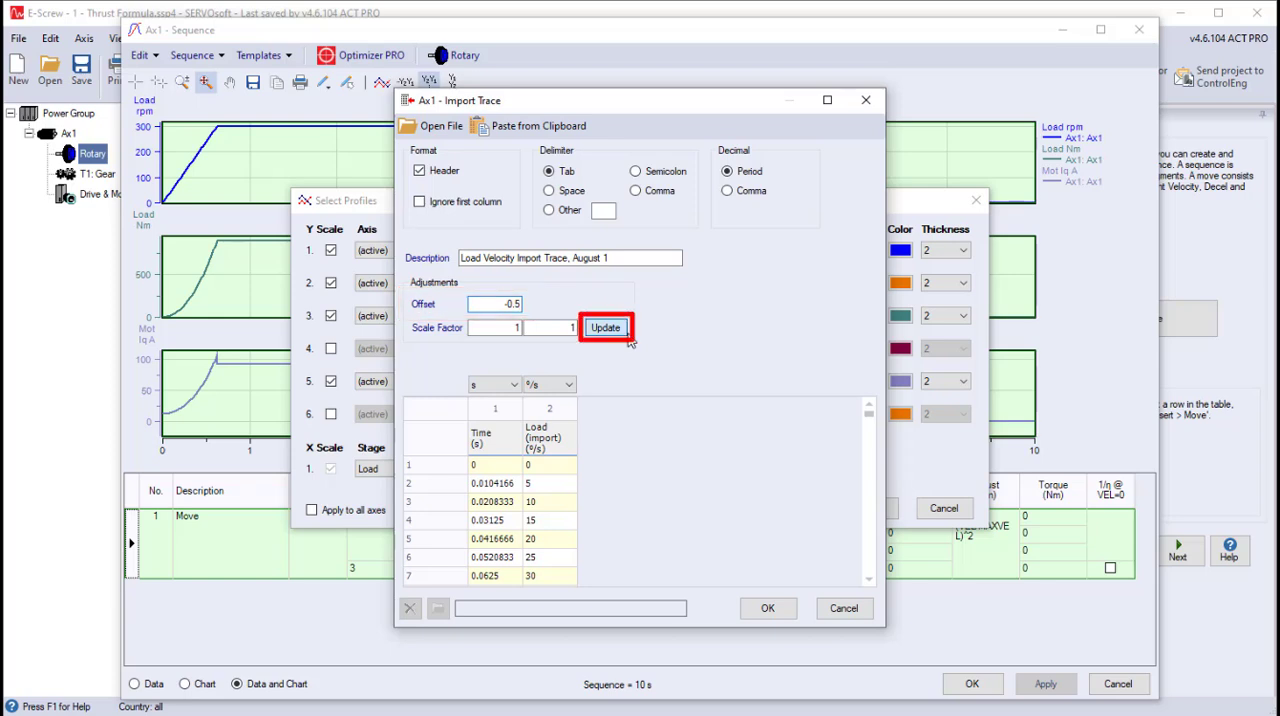
left_click(626, 333)
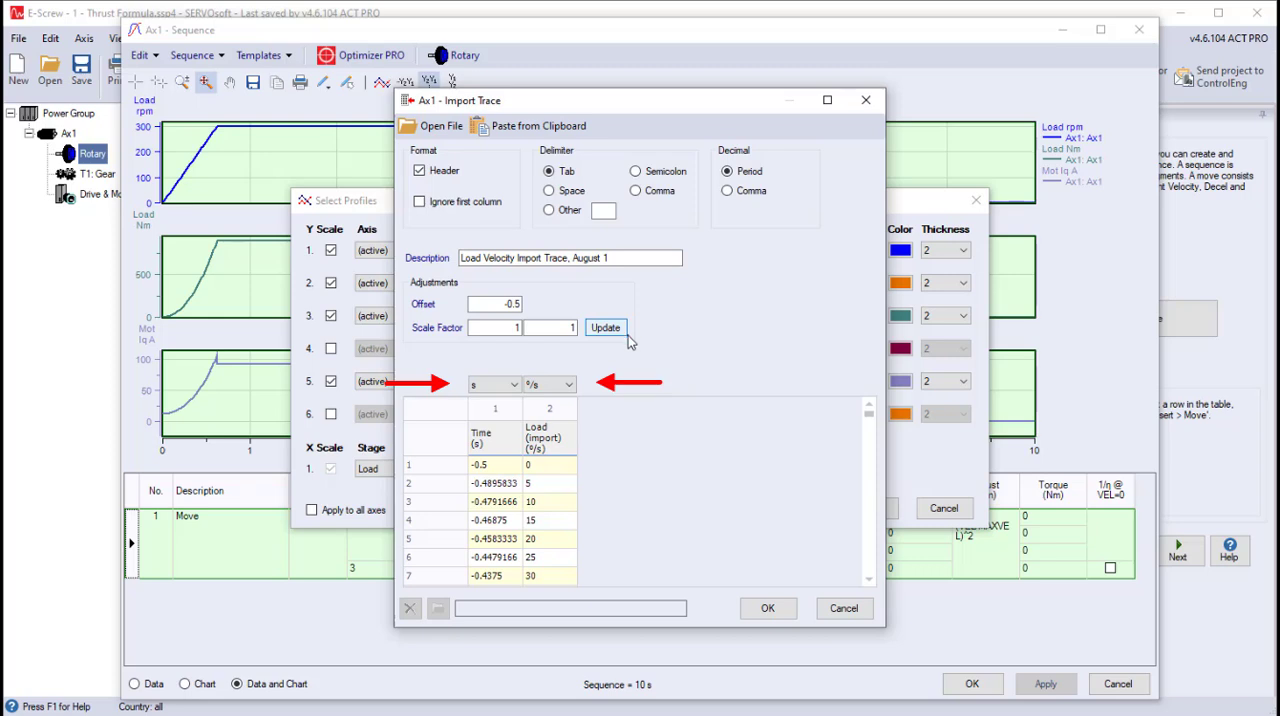
- Set the imported load velocity unit to rpm, then accept the trace and the profile selection to plot it
left_click(568, 386)
left_click(533, 455)
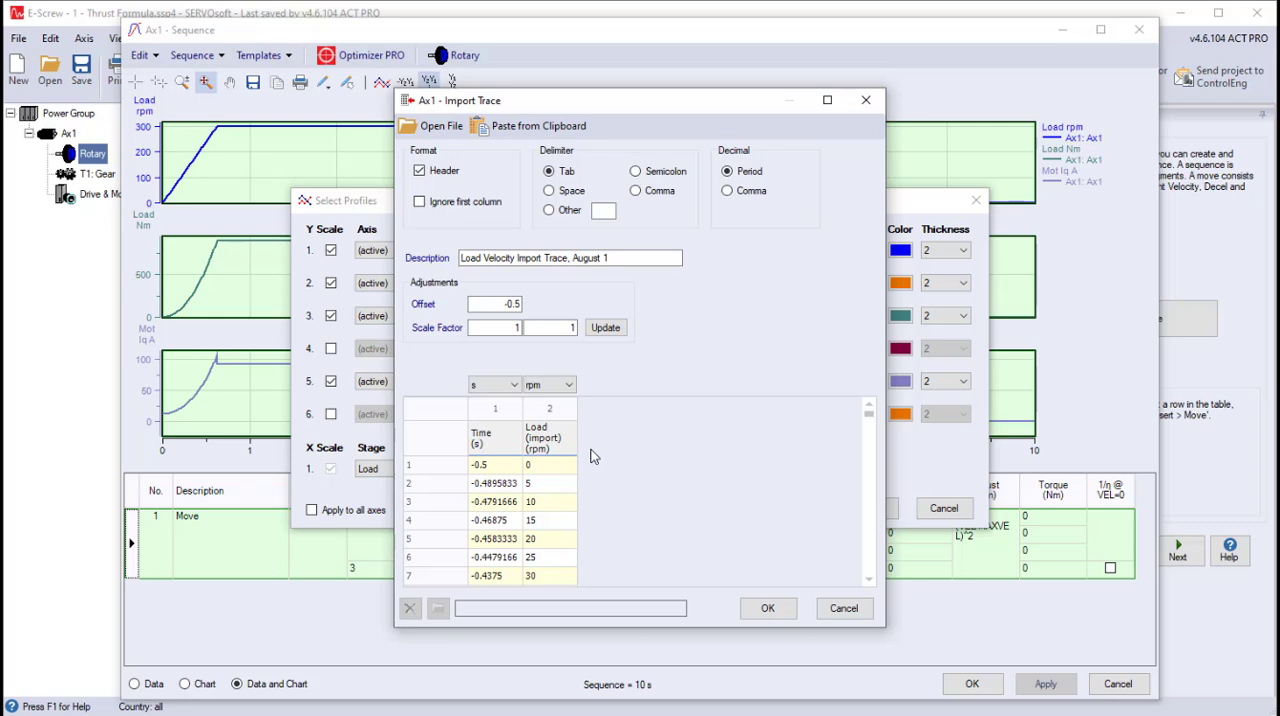
left_click(767, 607)
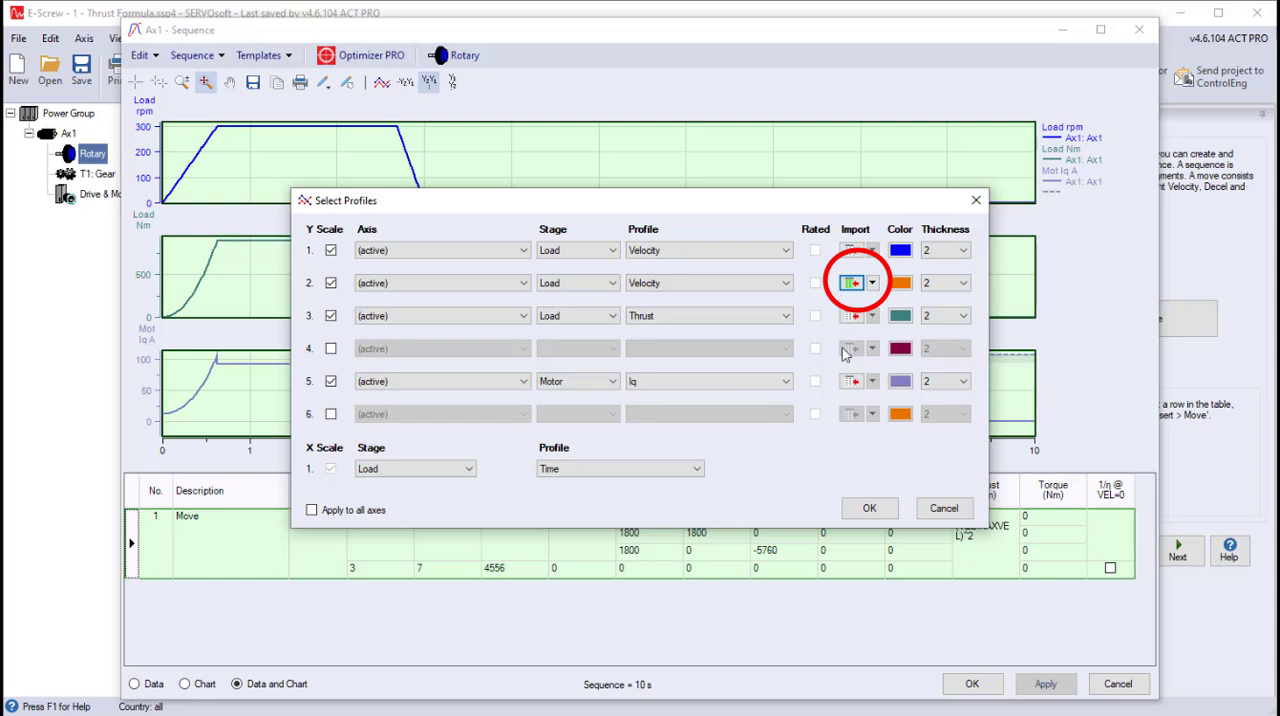
mouse_move(855, 293)
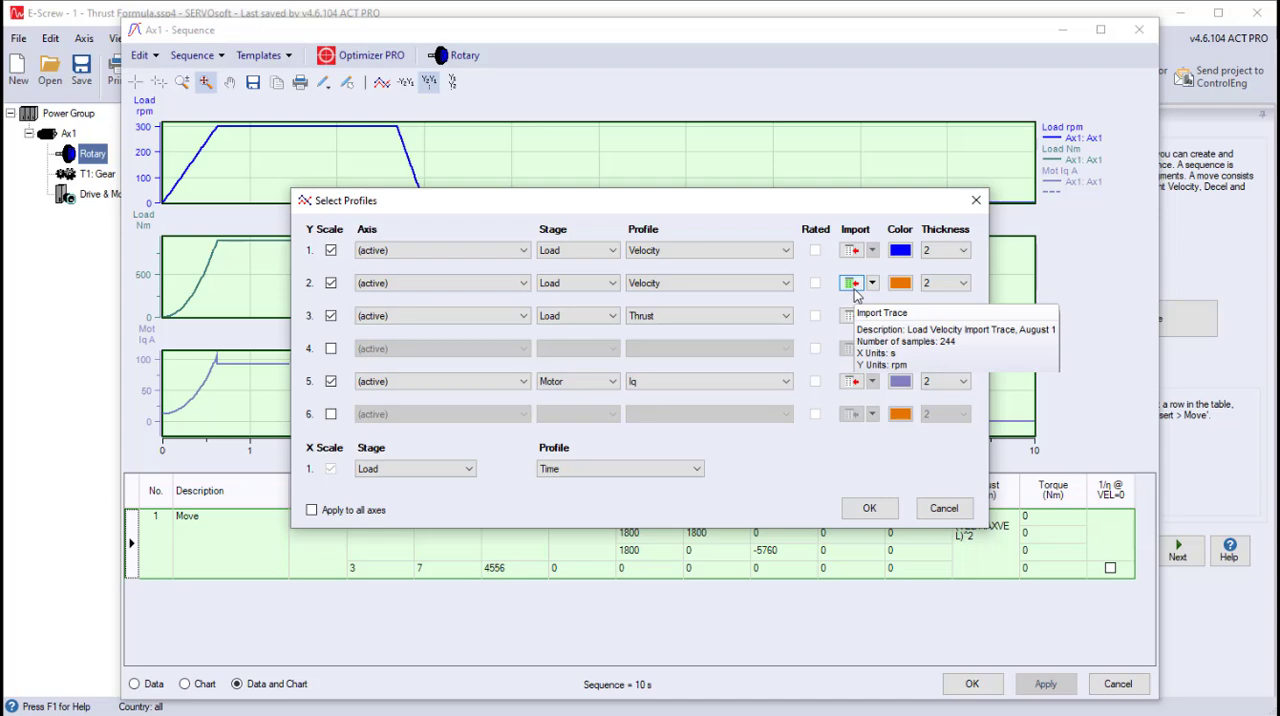
left_click(852, 286)
left_click(866, 508)
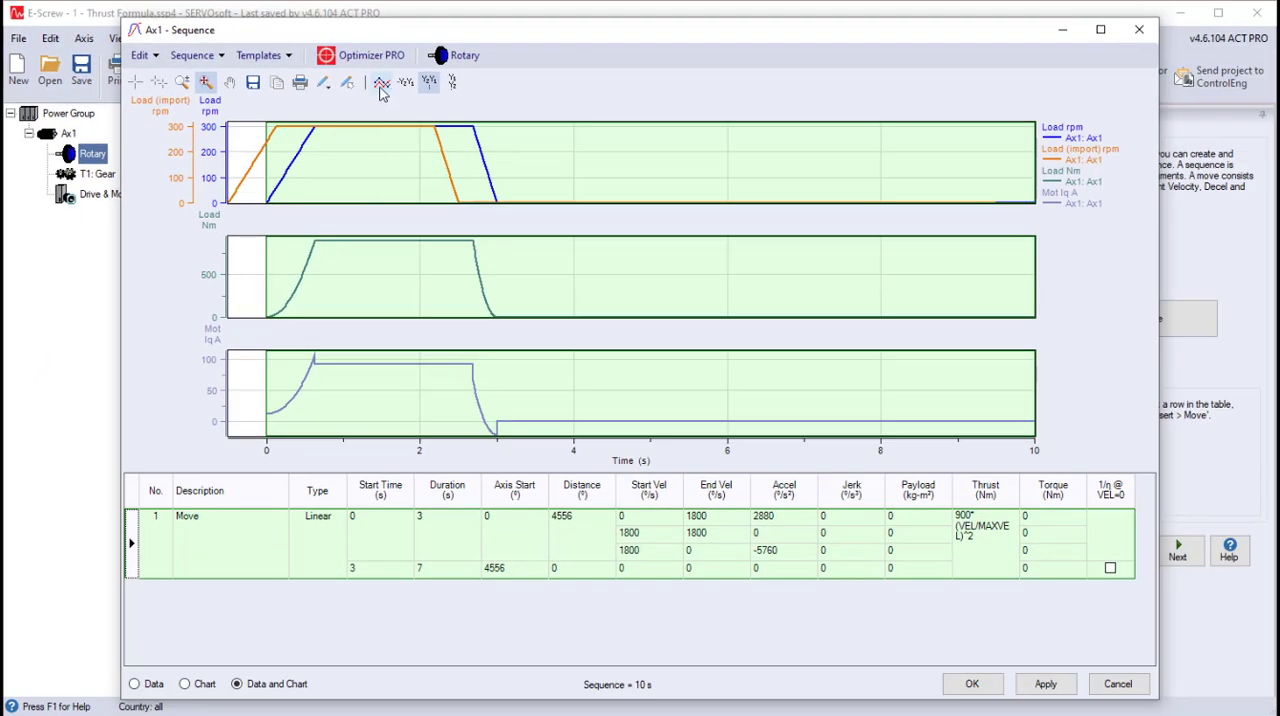
- Reopen the second profile's import trace, set its offset to 0 and accept the change
left_click(380, 86)
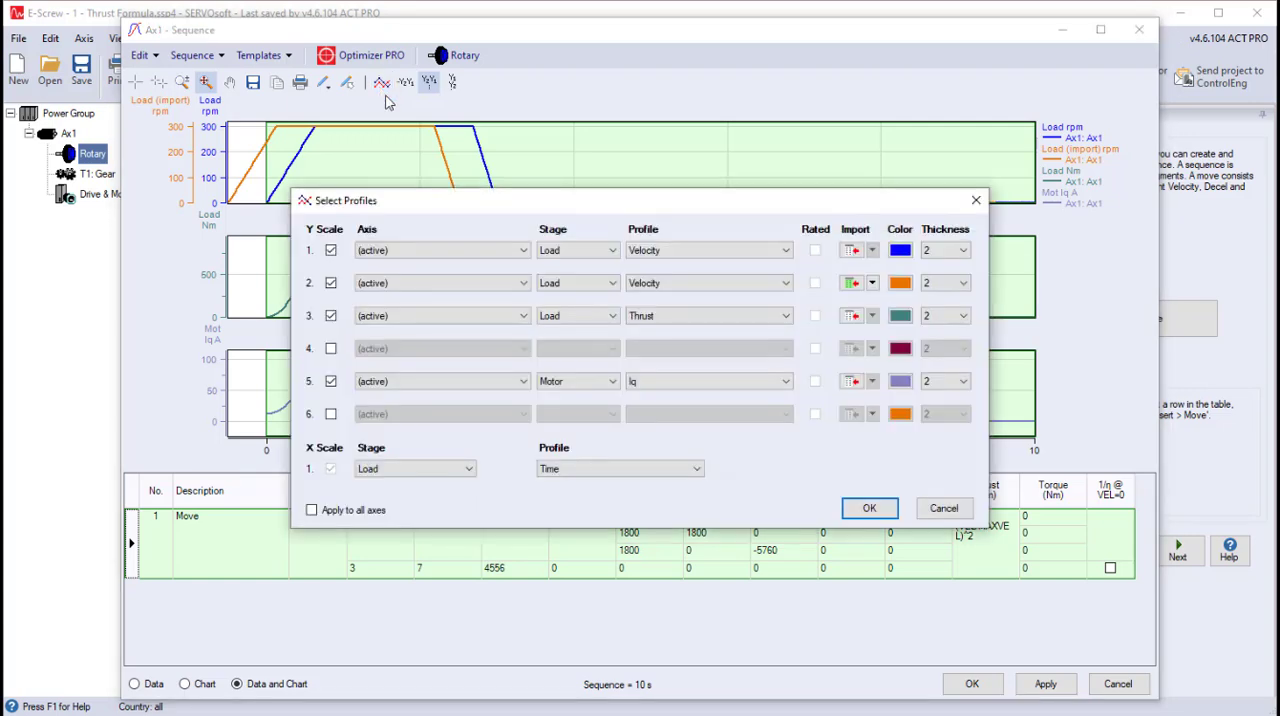
left_click(852, 287)
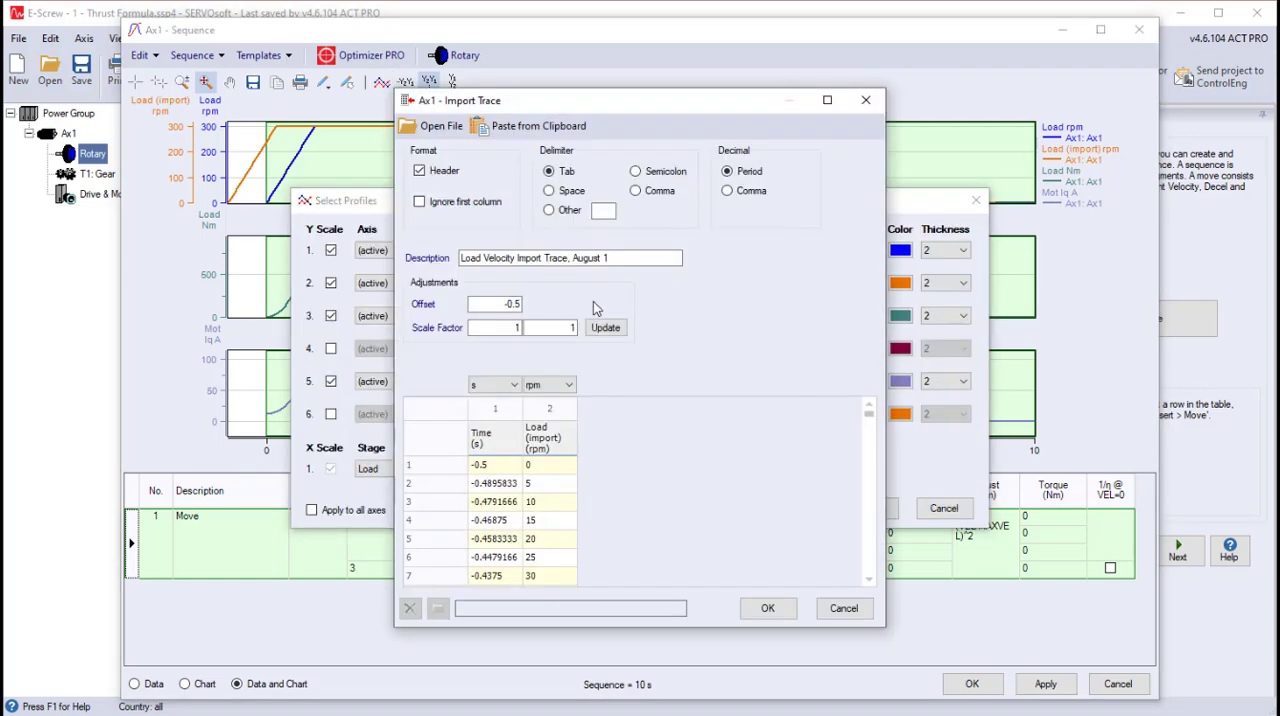
left_click(492, 308)
double_click(492, 308)
type("0")
left_click(758, 611)
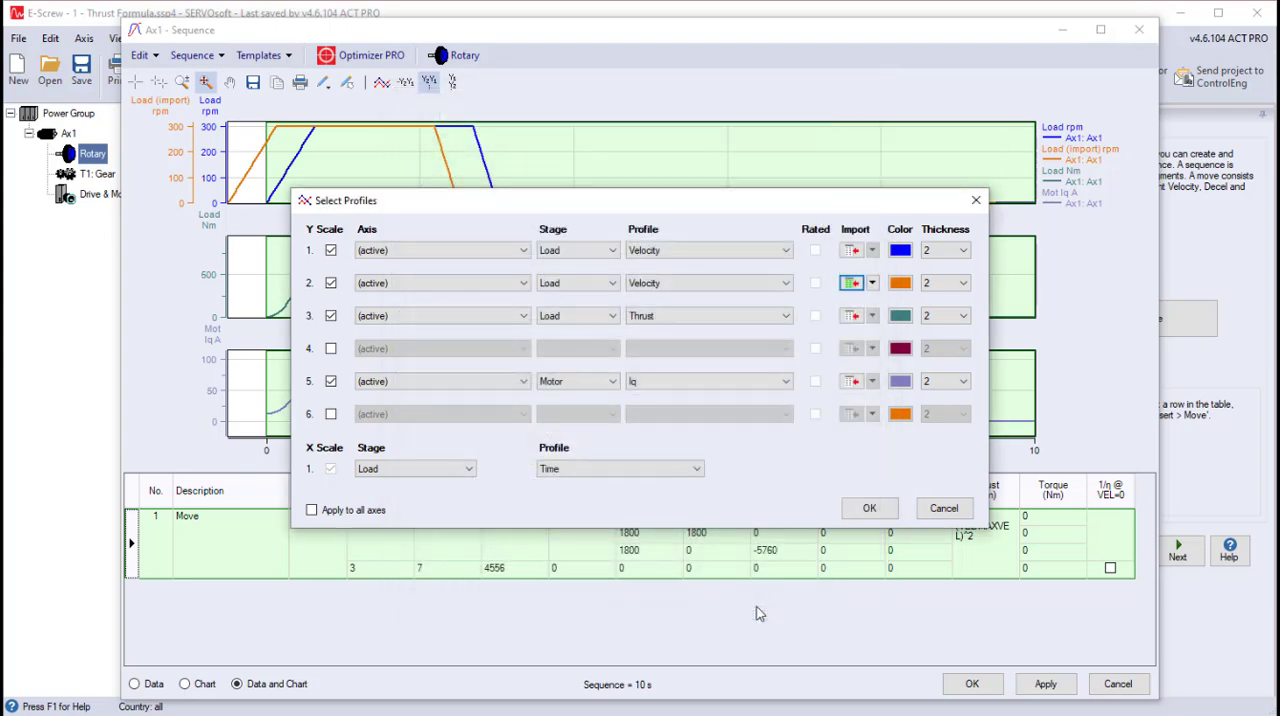
left_click(862, 506)
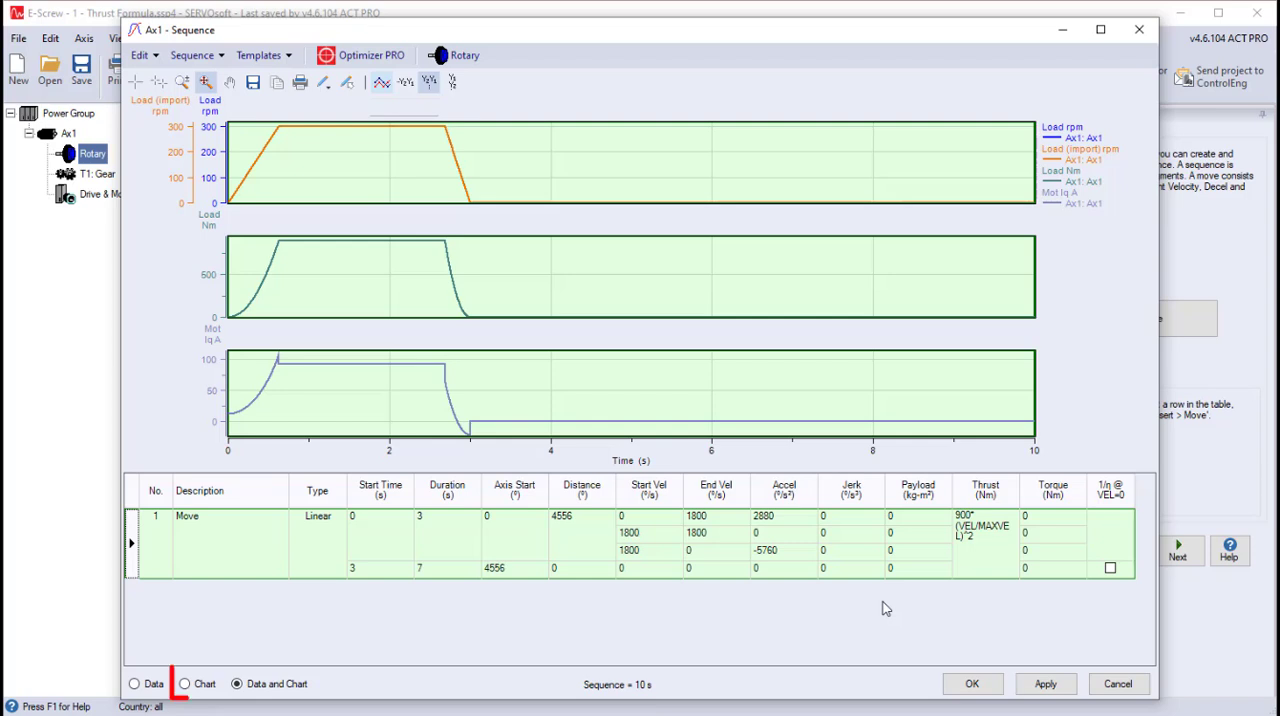
- Display only the chart and highlight the calculated Load rpm curve to compare it with the imported trace
left_click(185, 684)
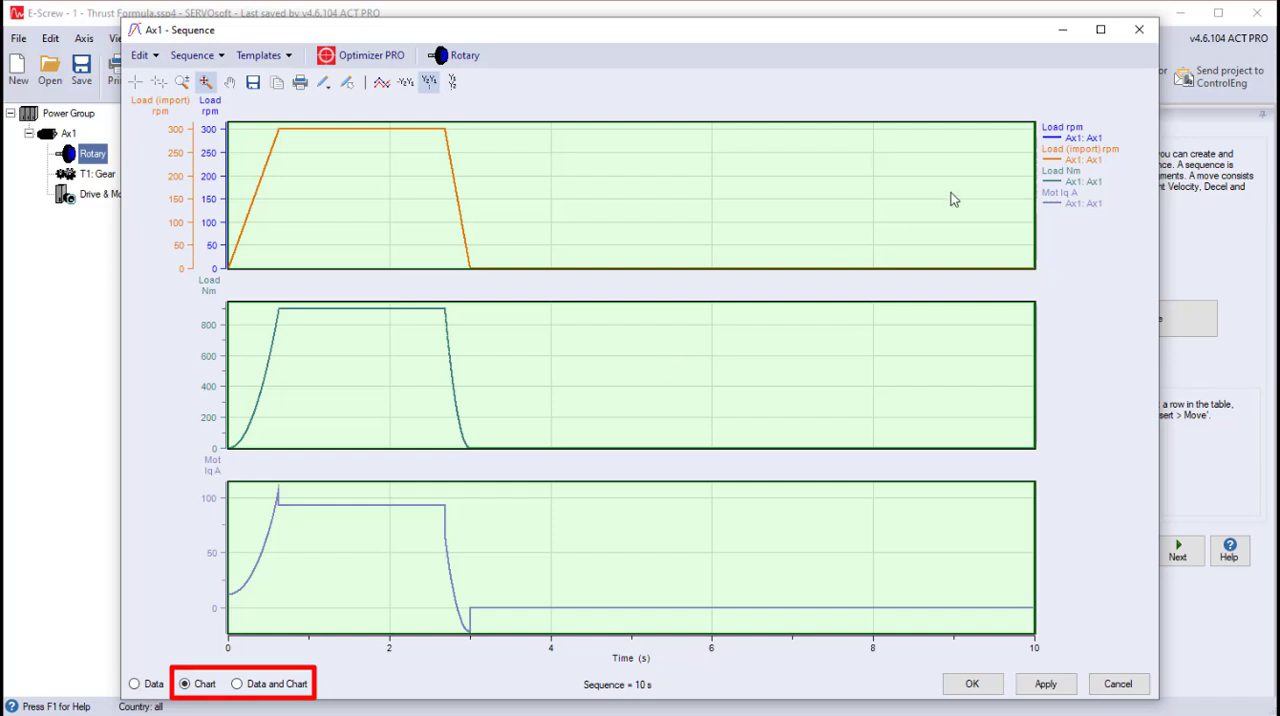
left_click(1051, 140)
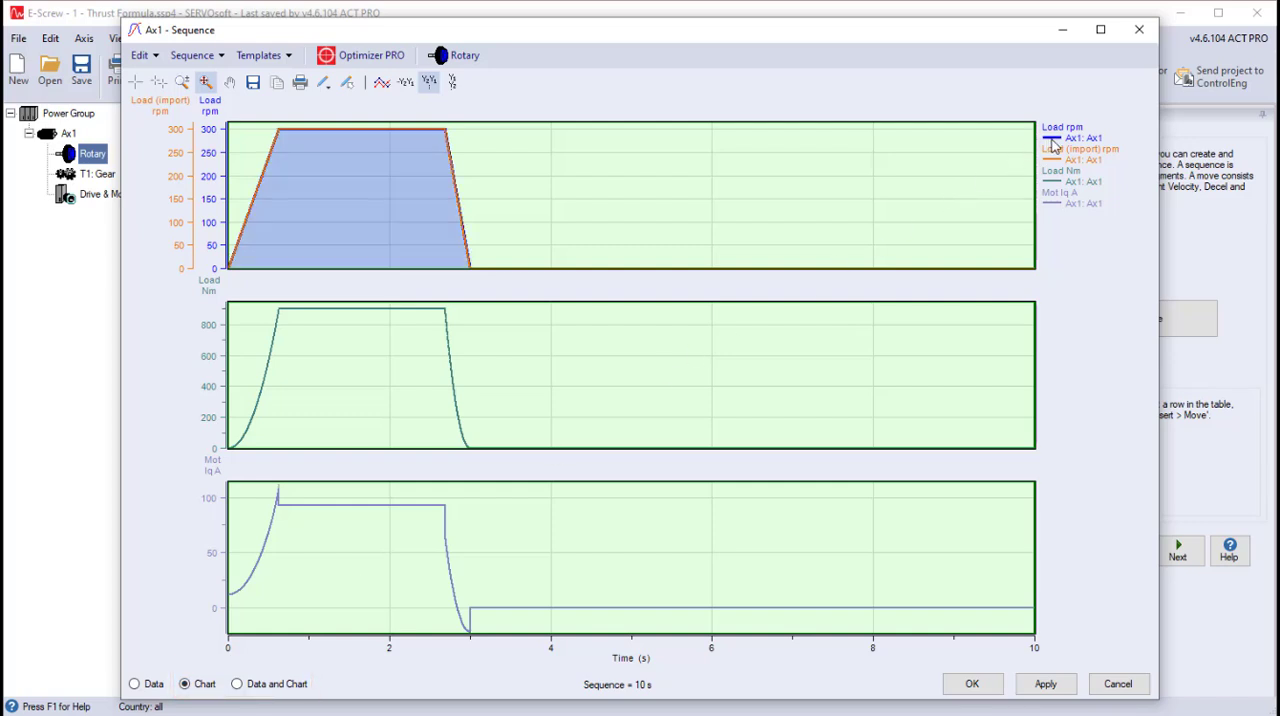
left_click(1052, 140)
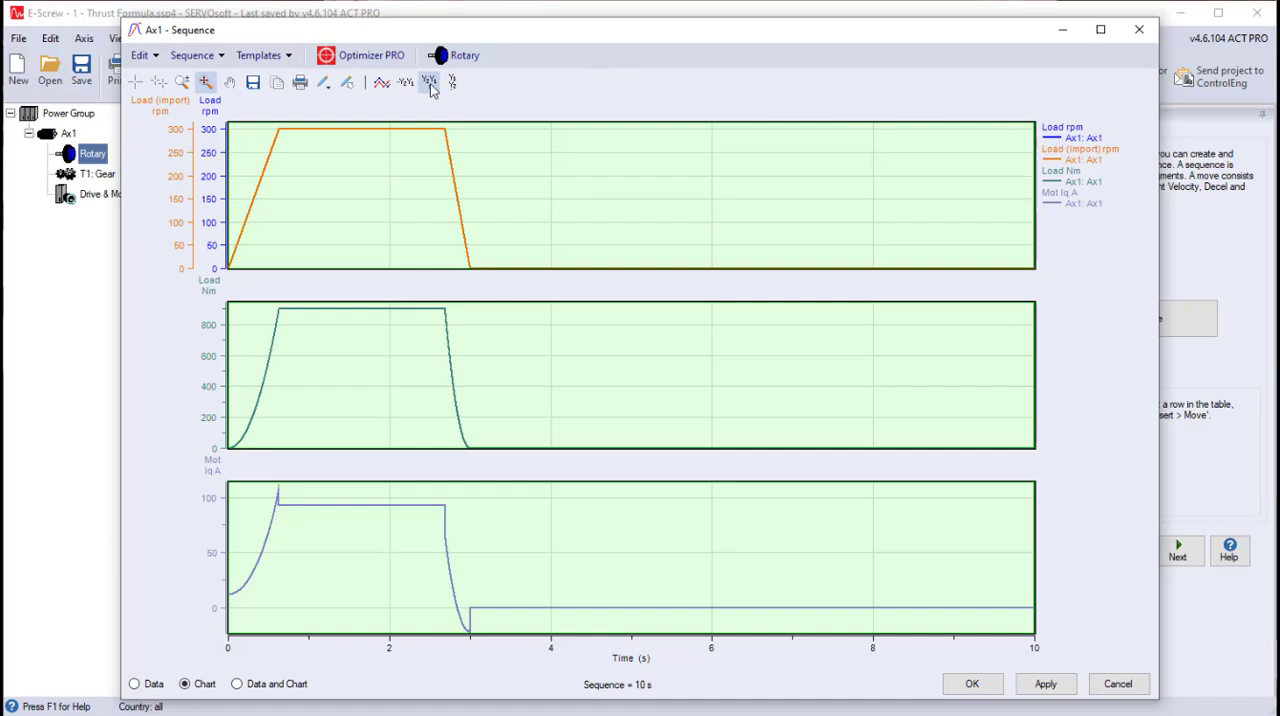
- Enable the sixth Y profile of the sequence chart as Motor stage Iq
left_click(381, 85)
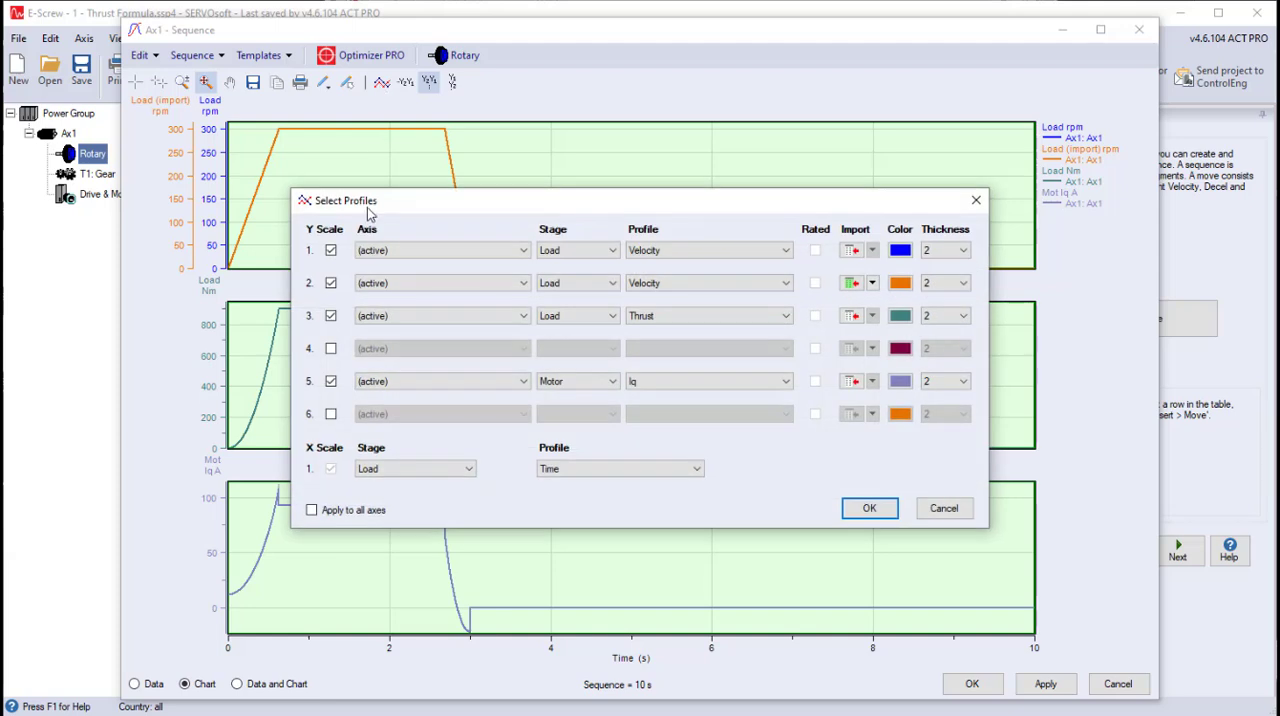
left_click(331, 416)
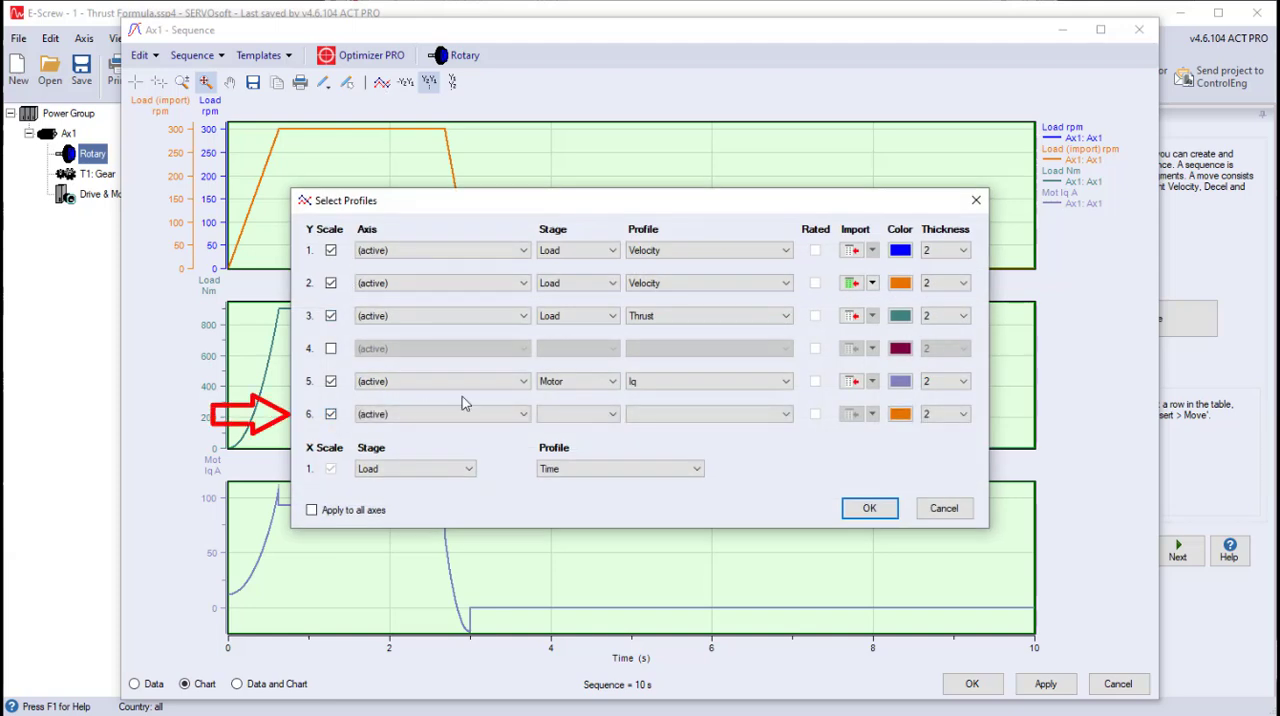
left_click(556, 417)
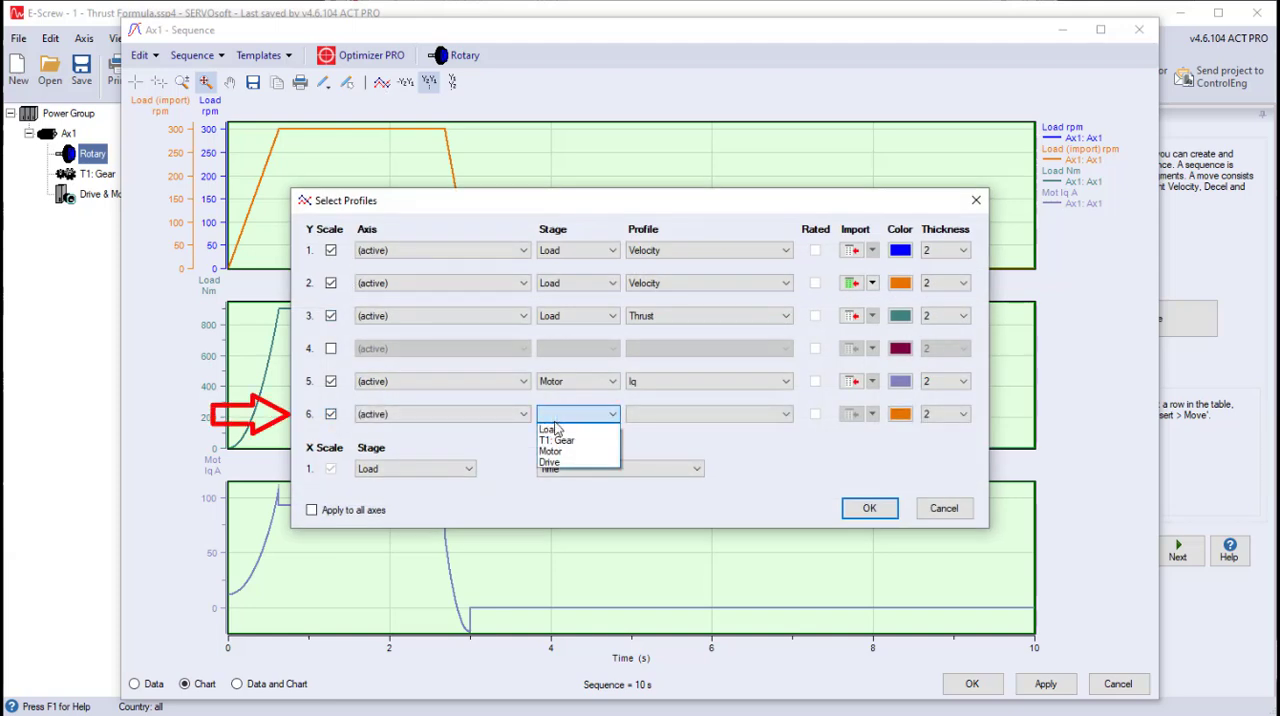
left_click(560, 452)
left_click(636, 416)
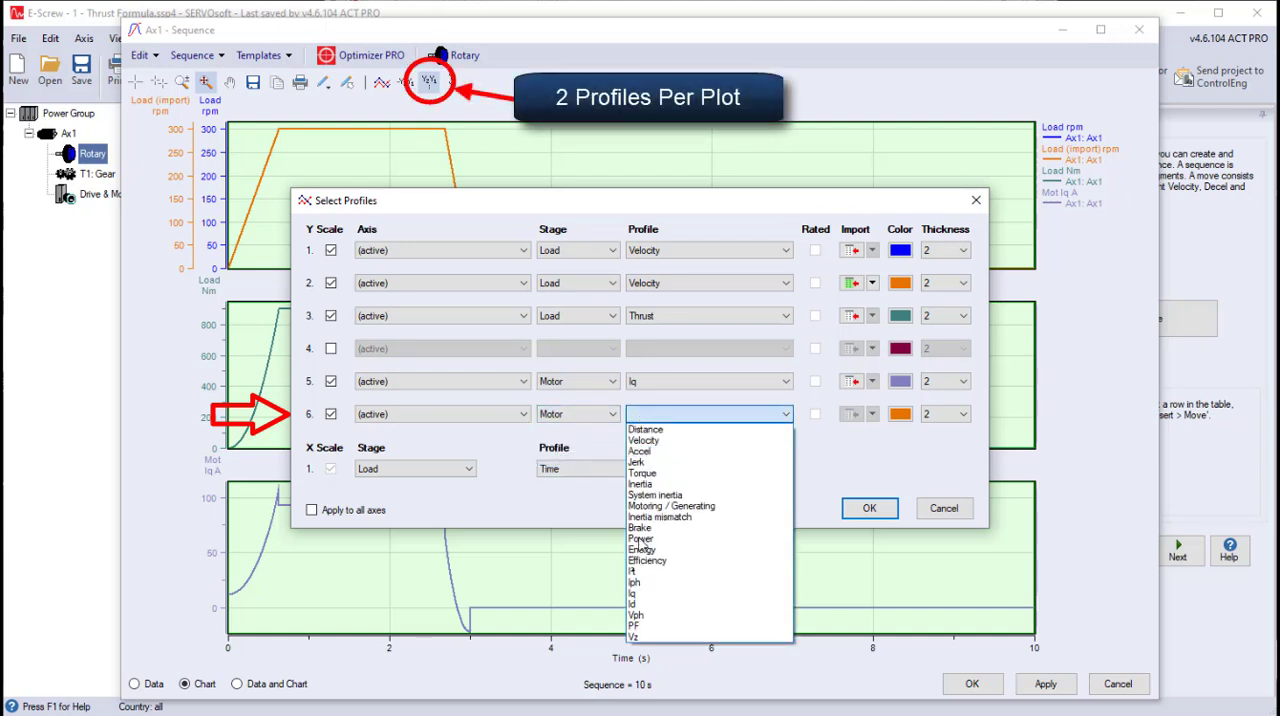
left_click(638, 595)
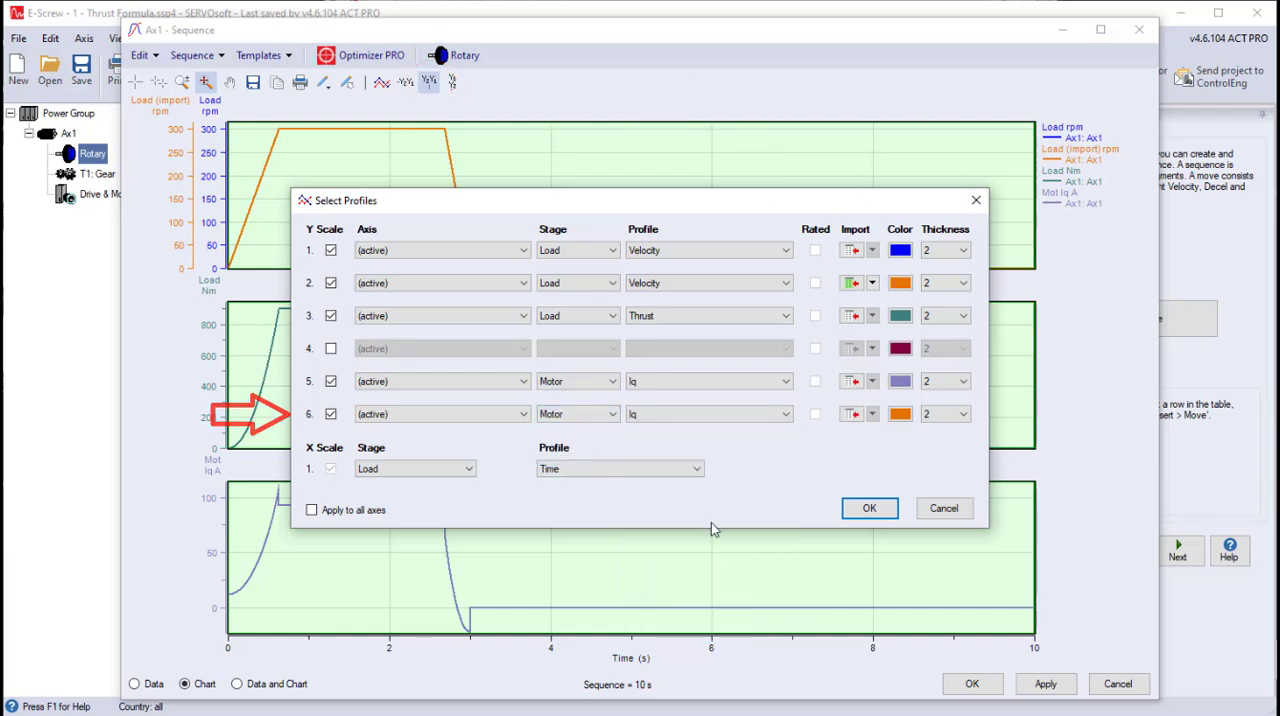
- Copy the Time and Motor Current columns from the Excel sheet and paste them into the sixth profile's import trace
left_click(851, 415)
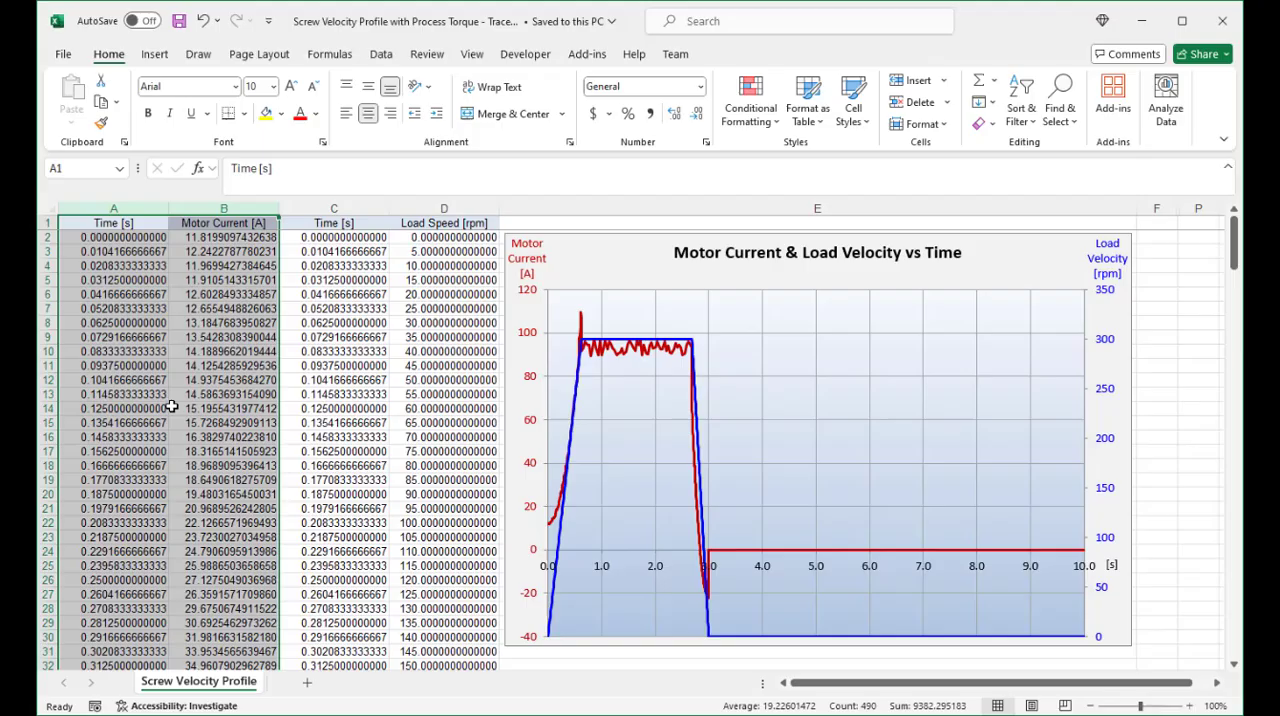
right_click(172, 405)
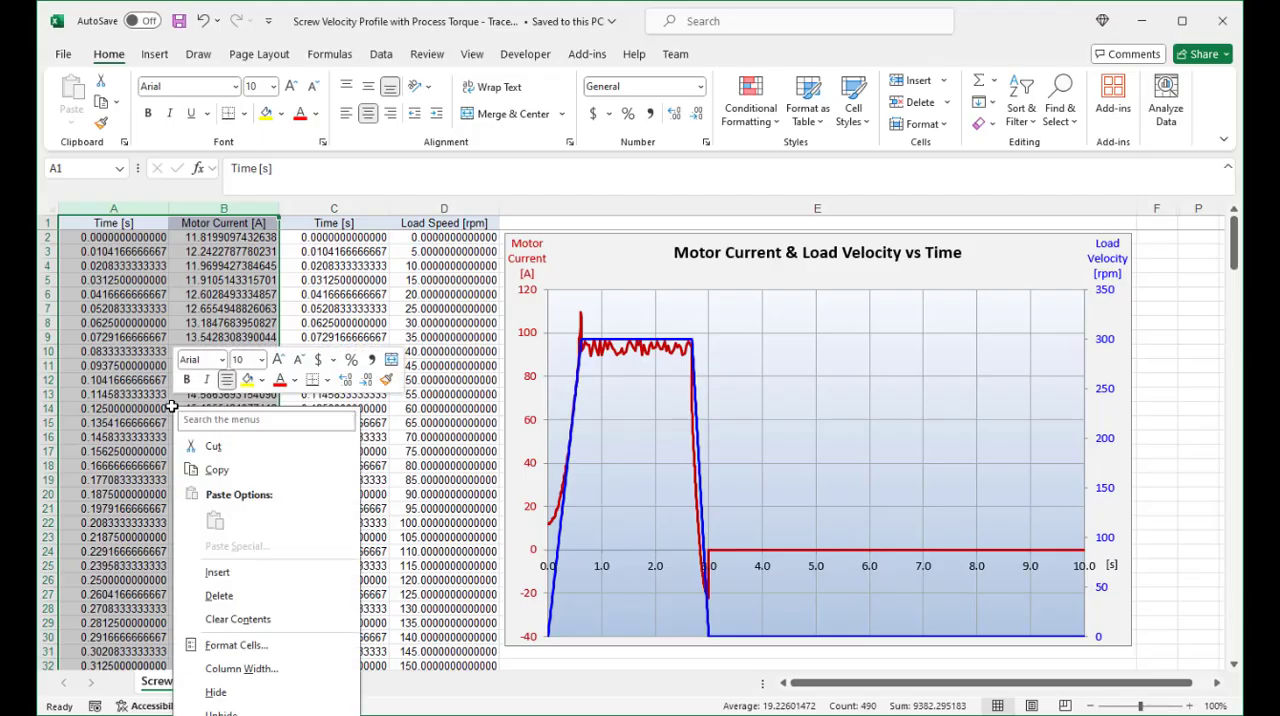
left_click(214, 469)
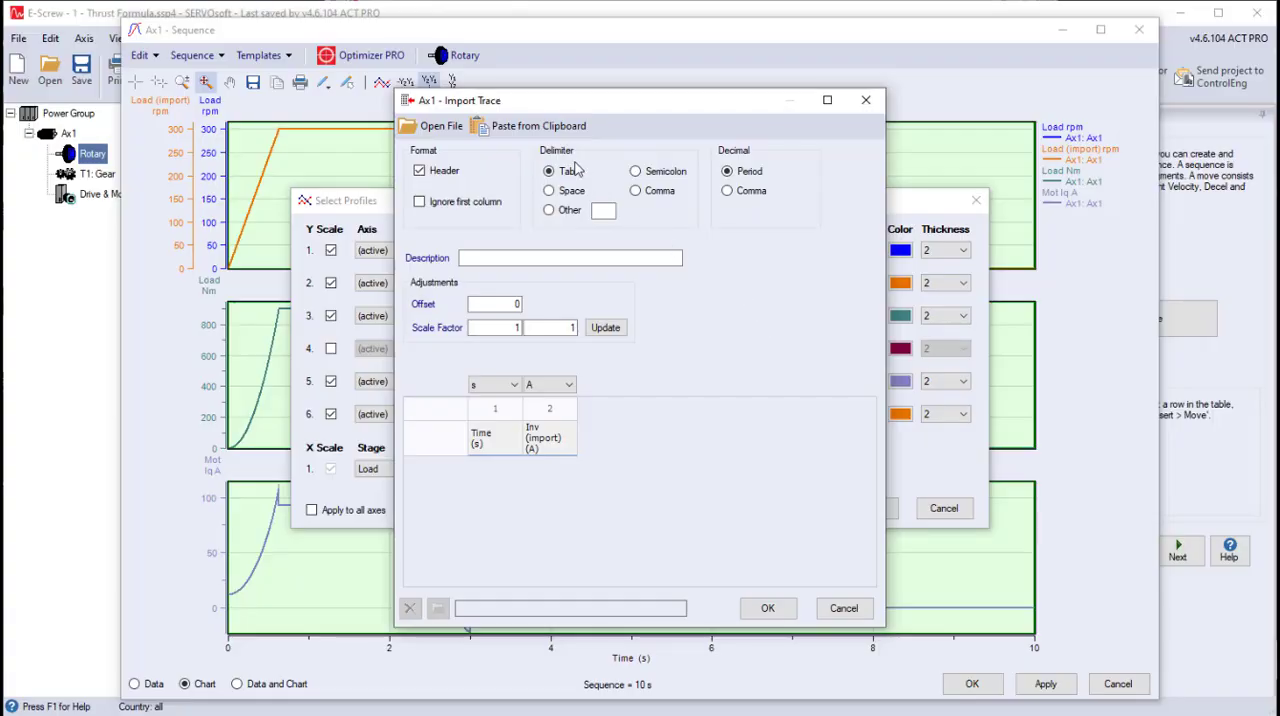
left_click(540, 127)
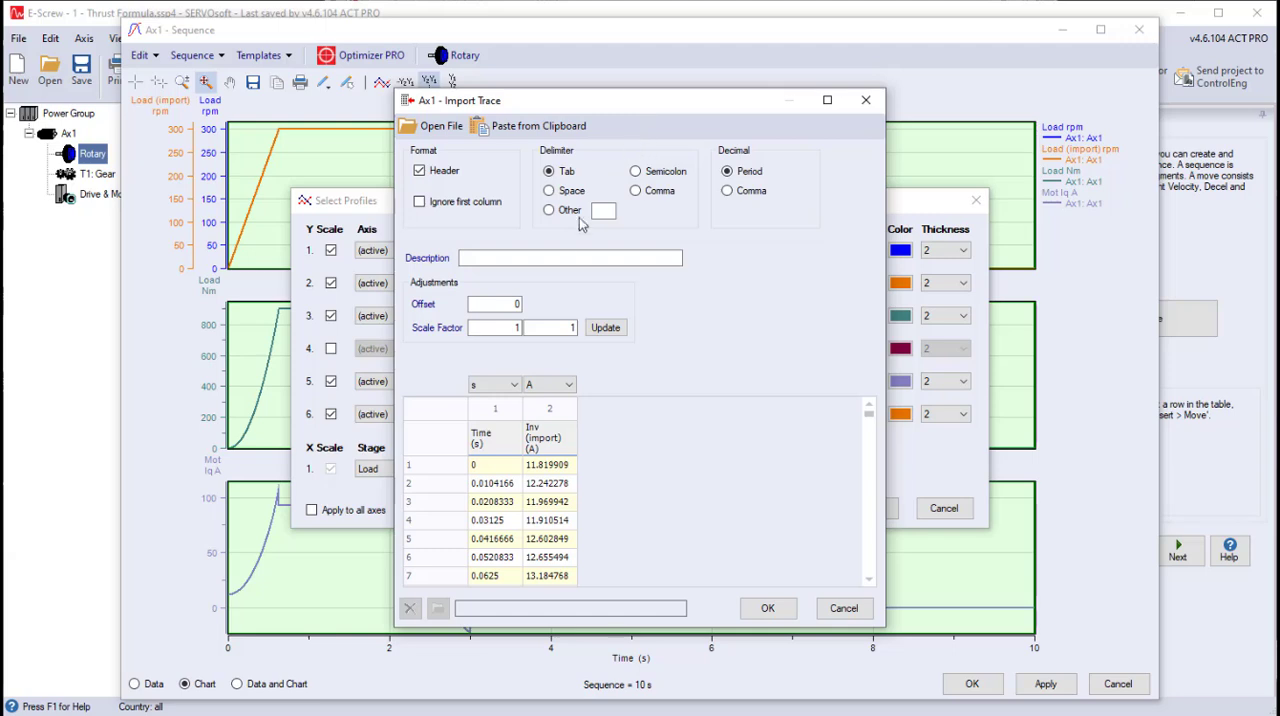
- Describe the trace as "Motor Current Import Trace, August 1" and accept the import and profile selection to plot it
left_click(561, 258)
type("Motor Current Import Trace, August 1")
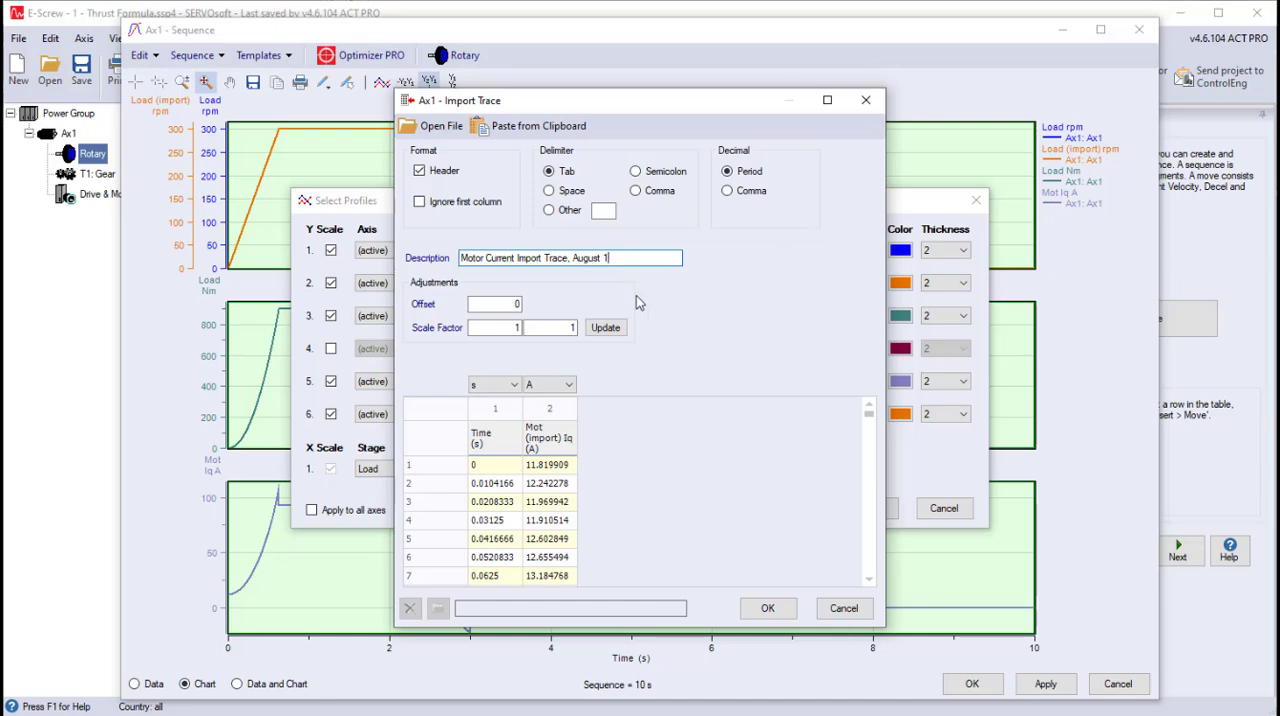
left_click(760, 606)
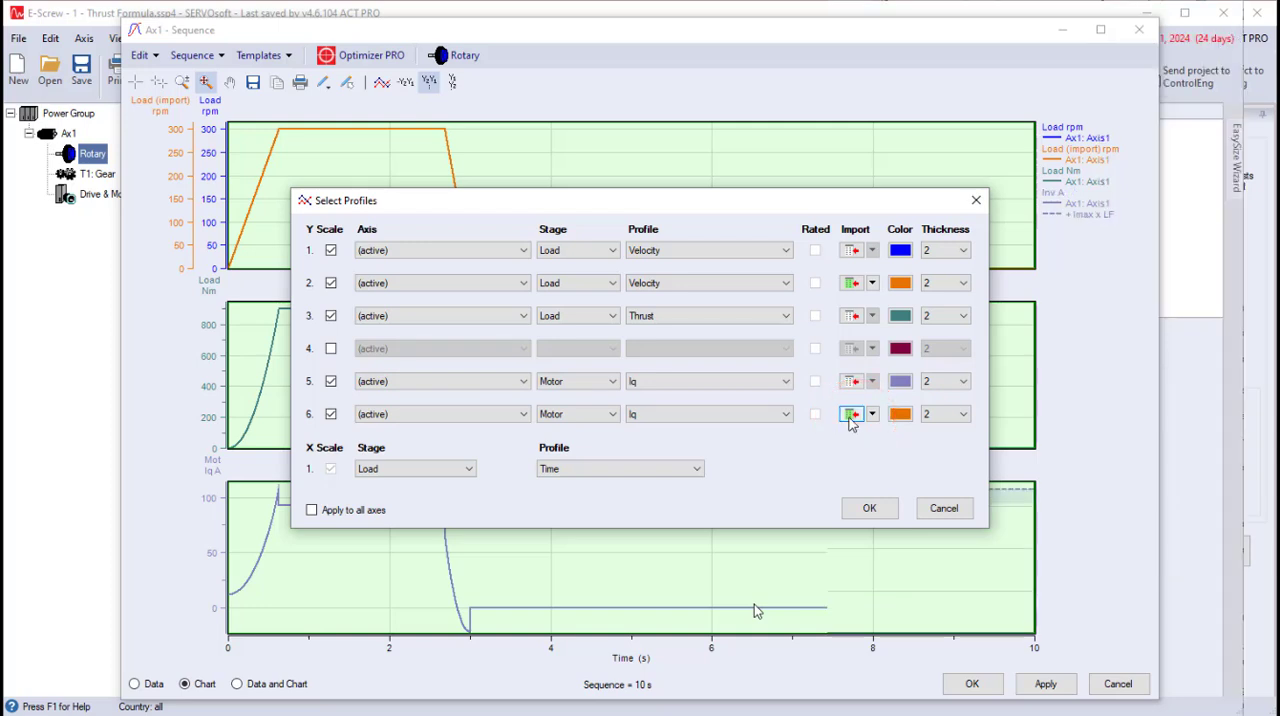
mouse_move(850, 420)
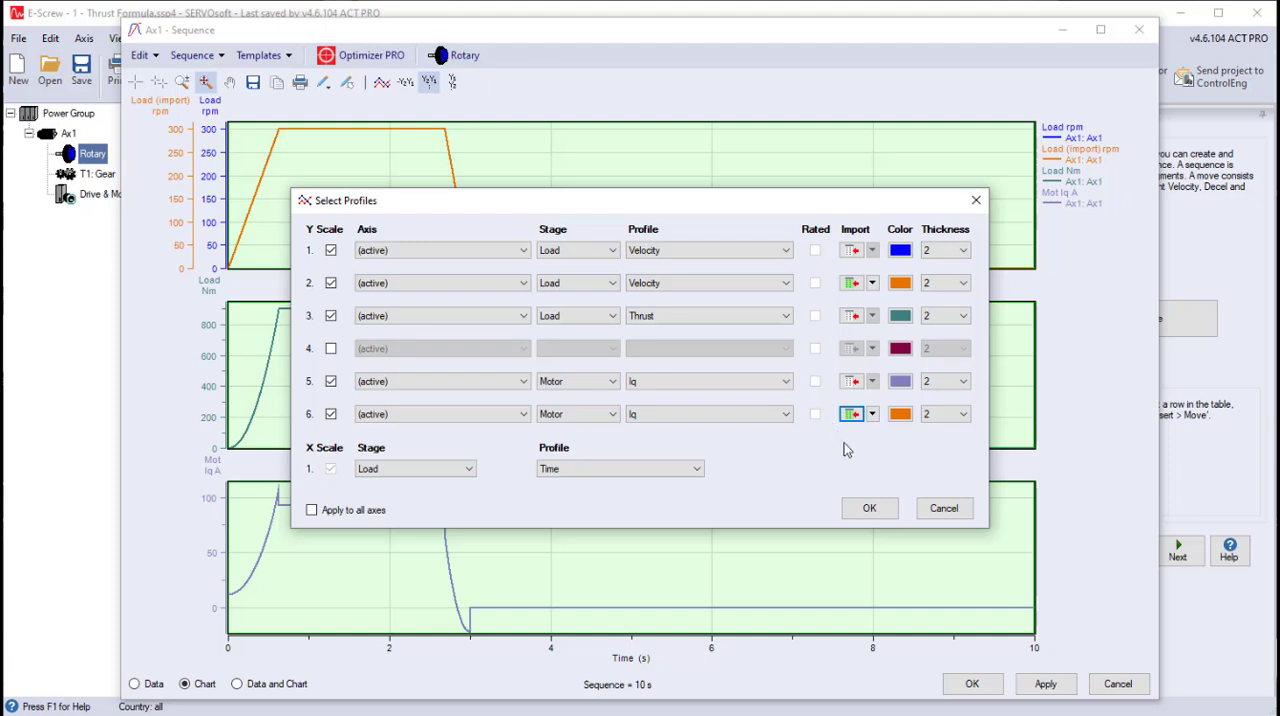
left_click(869, 510)
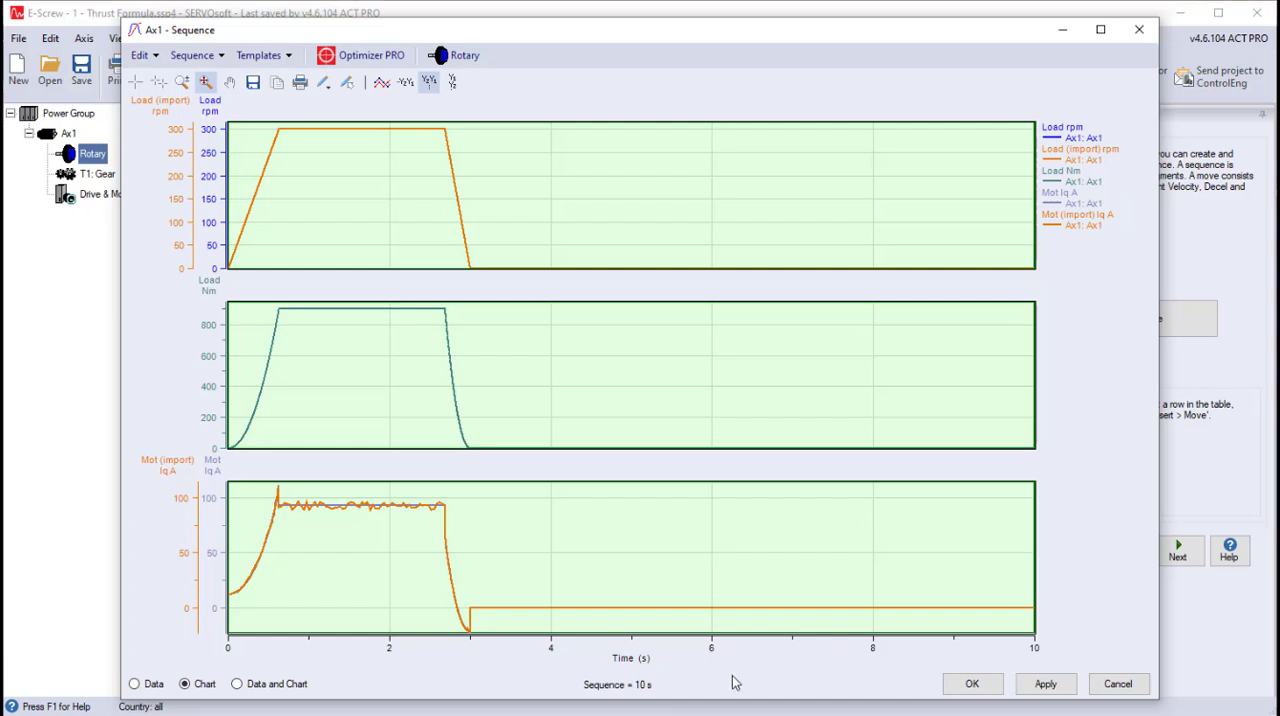
- Change the move's load thrust formula to 1200*(VEL/MAXVEL)^2, accept it, and display only the chart to compare the motor current traces
left_click(269, 687)
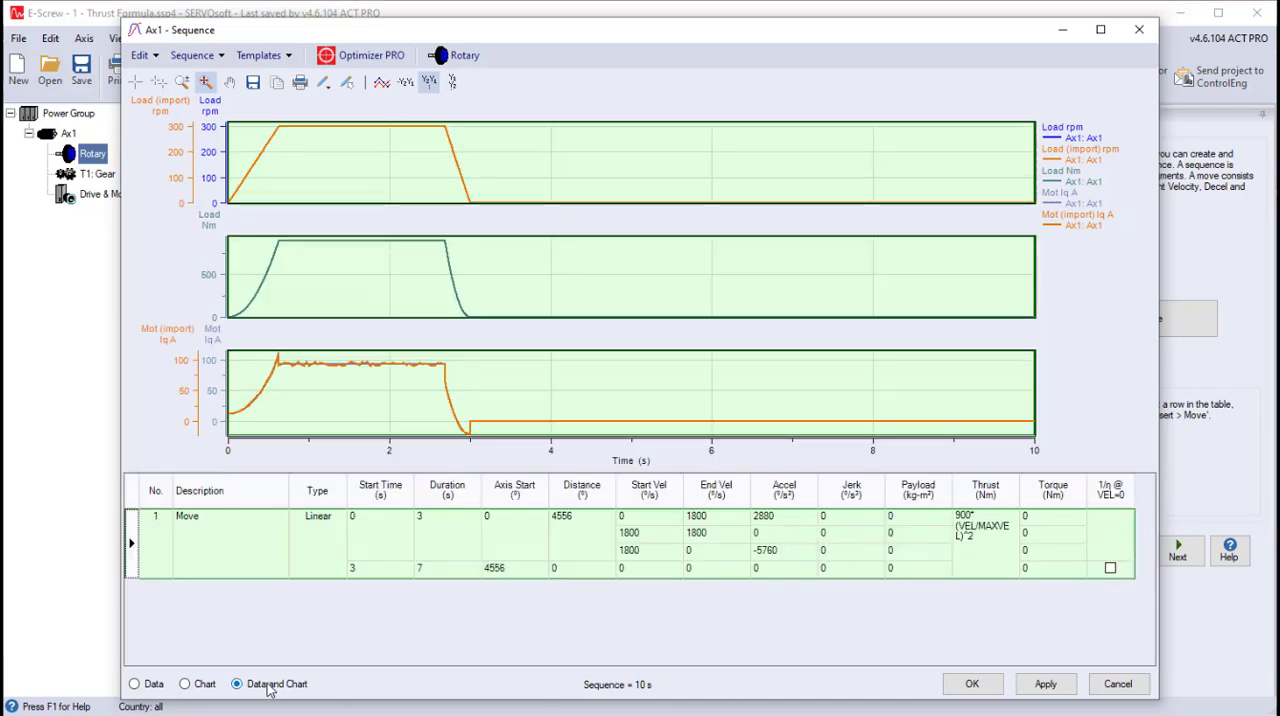
right_click(234, 544)
left_click(283, 556)
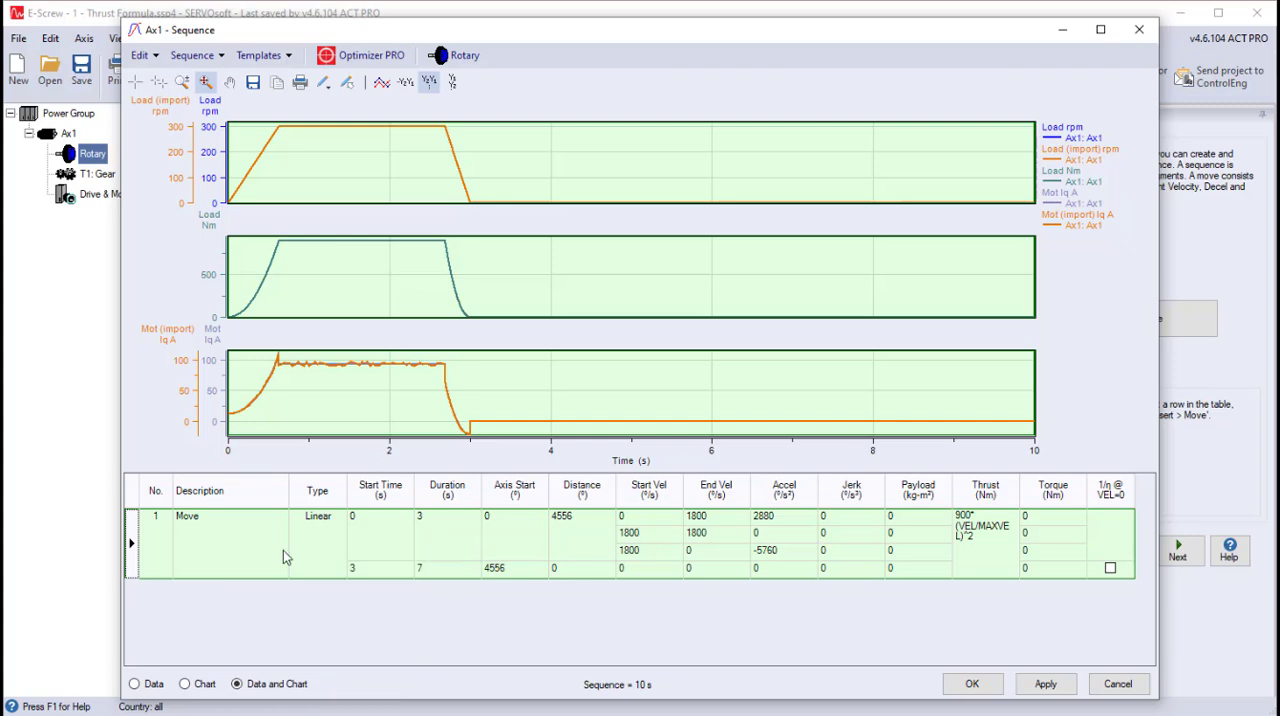
left_click(396, 117)
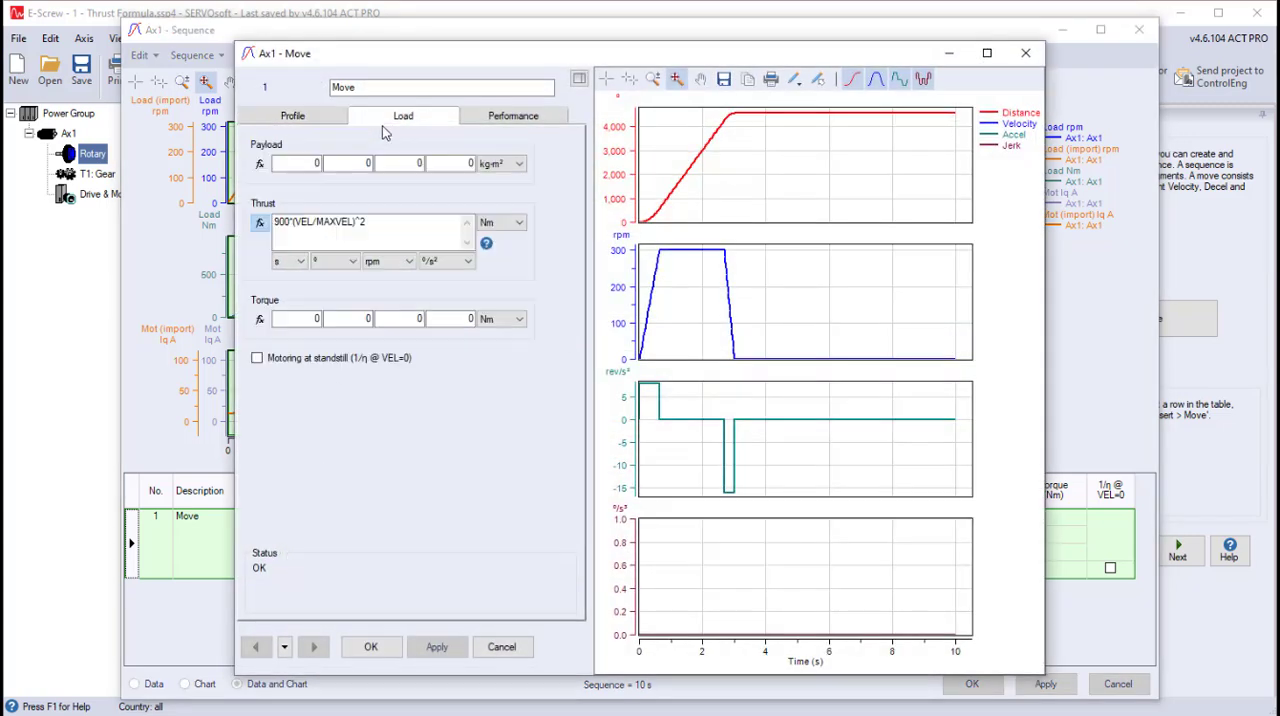
type("12")
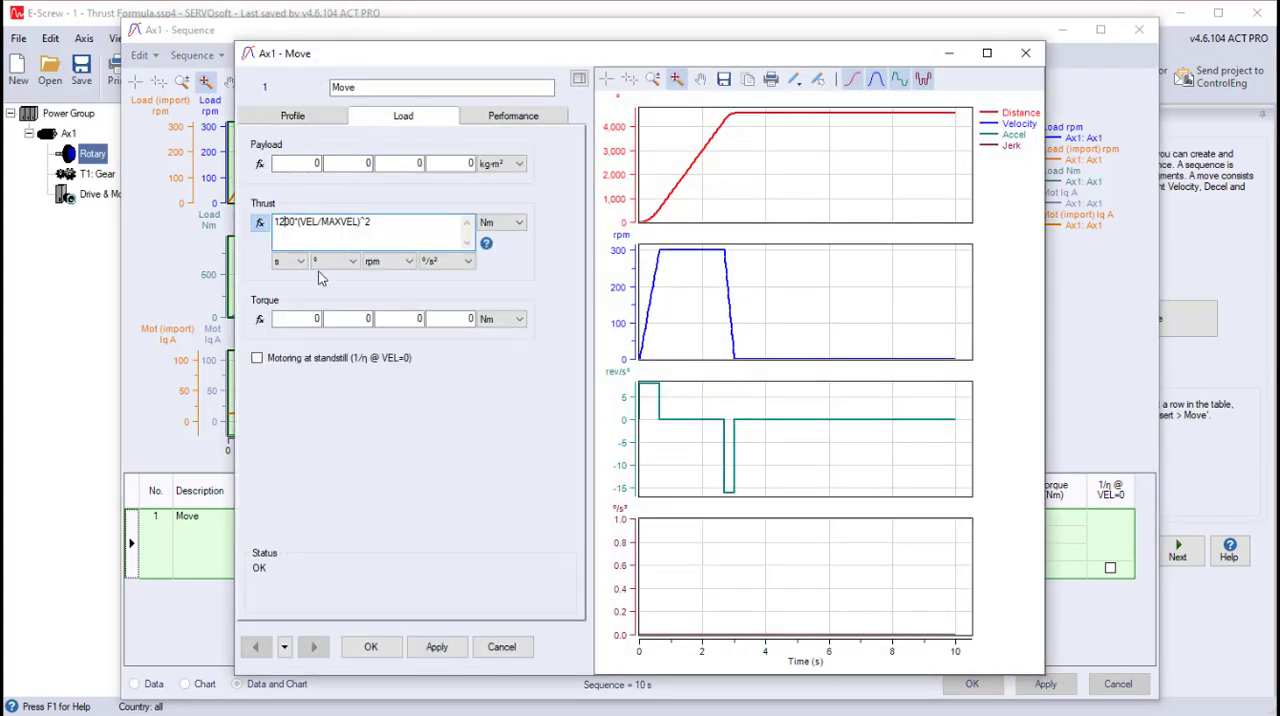
left_click(370, 646)
left_click(186, 684)
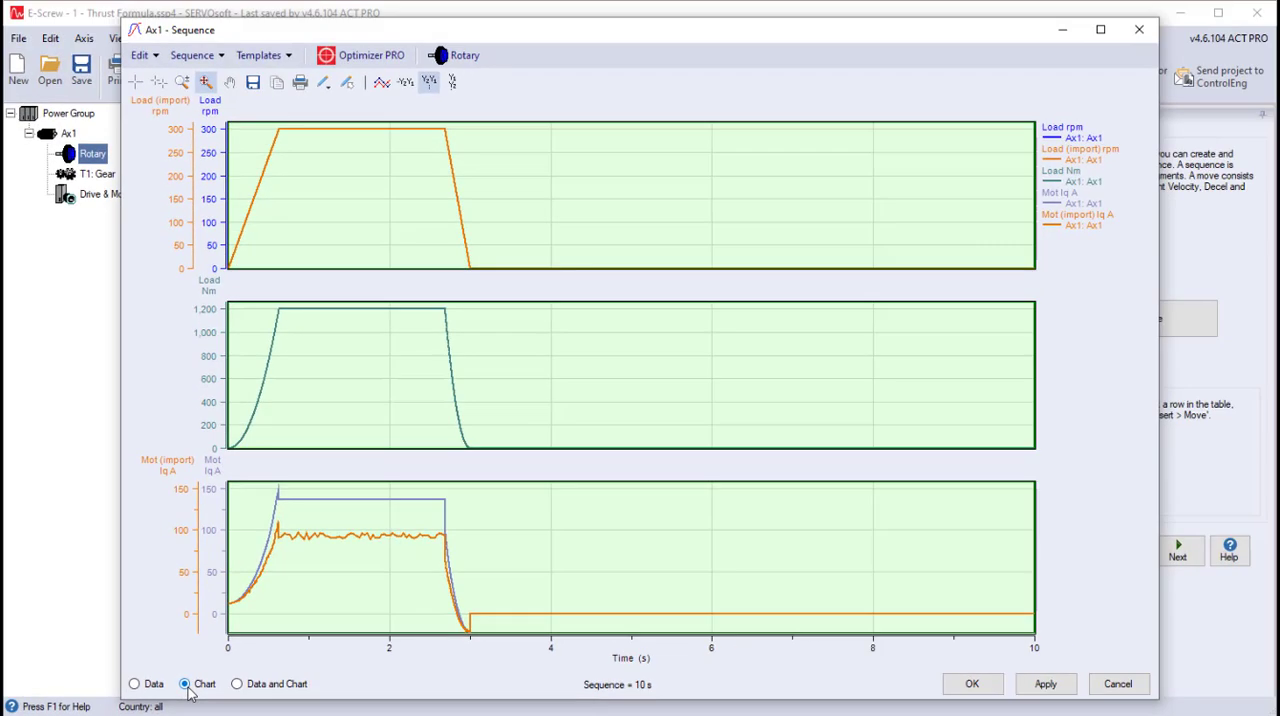
- Show the data table together with the chart and undo the last change to the move's thrust formula
left_click(237, 684)
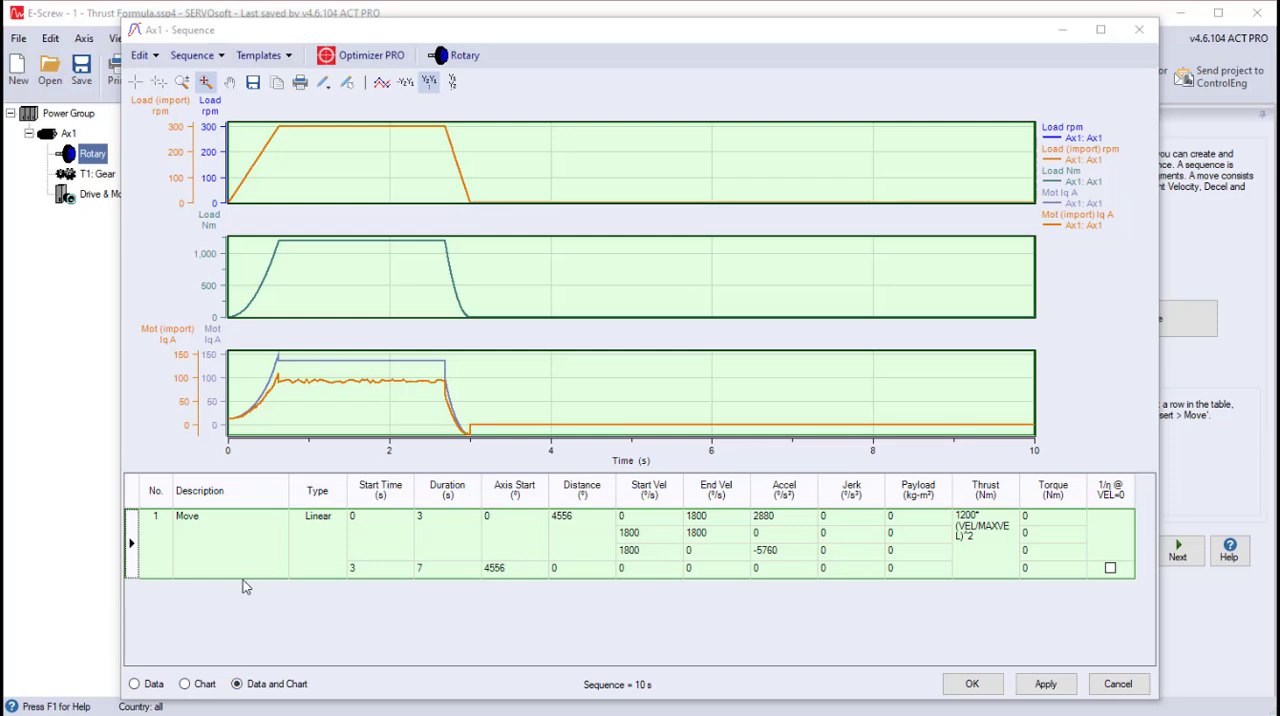
right_click(243, 546)
left_click(273, 587)
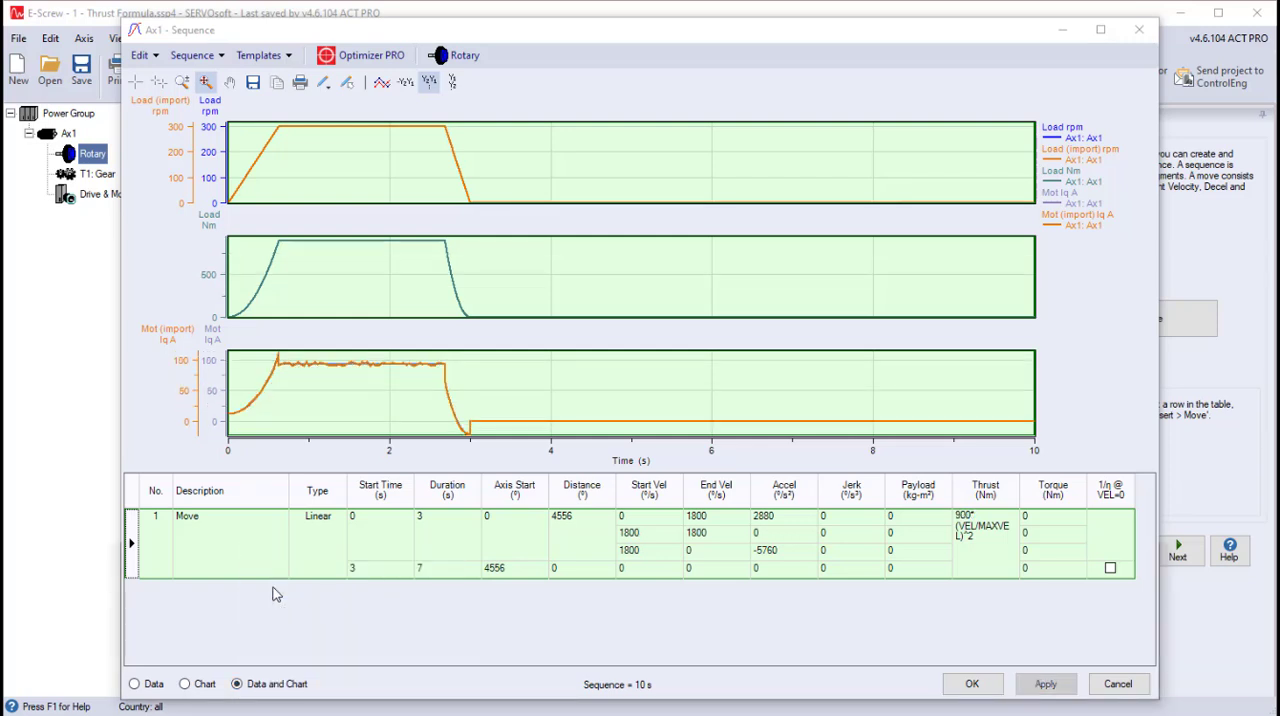